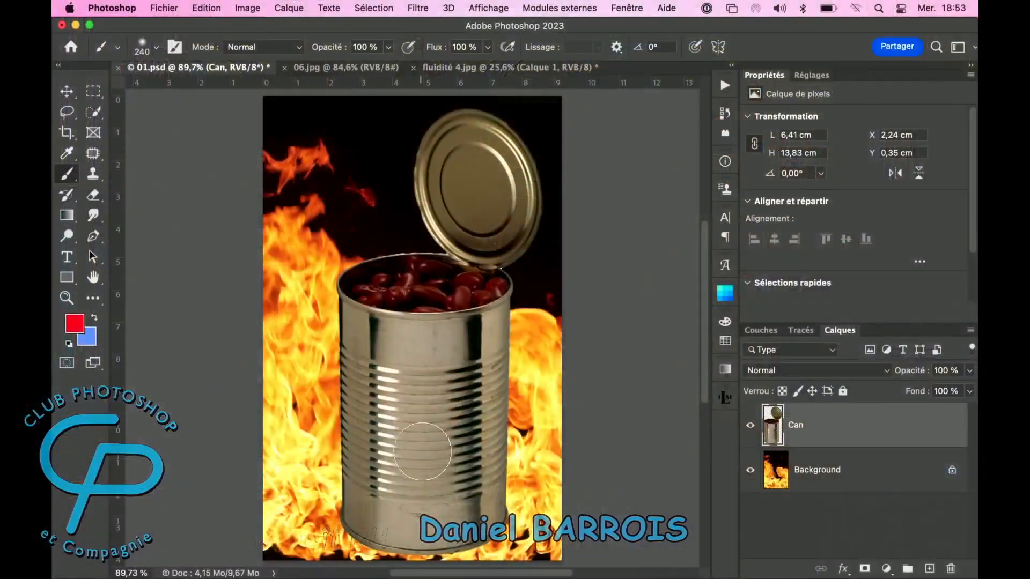
Briefly hide and reshow the Can layer, and lower its underlying-layer white threshold to 117 in the blending options
click(750, 428)
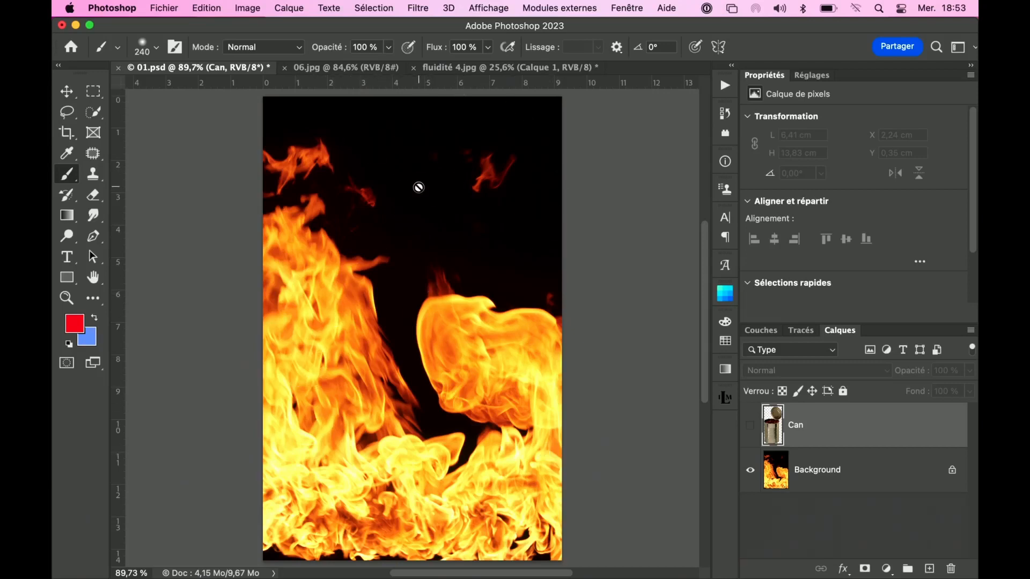
click(750, 426)
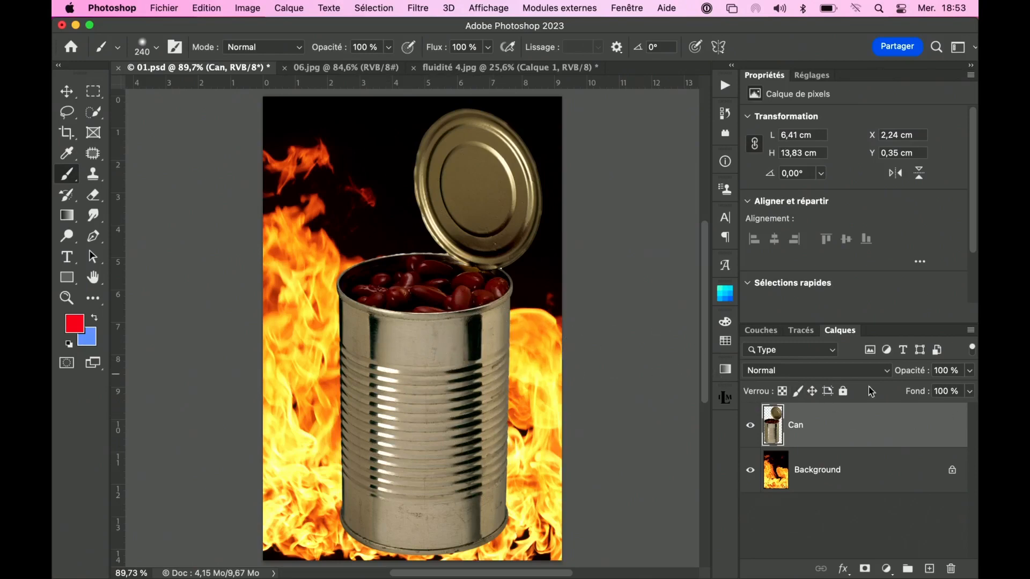
double_click(934, 427)
drag(483, 107, 728, 29)
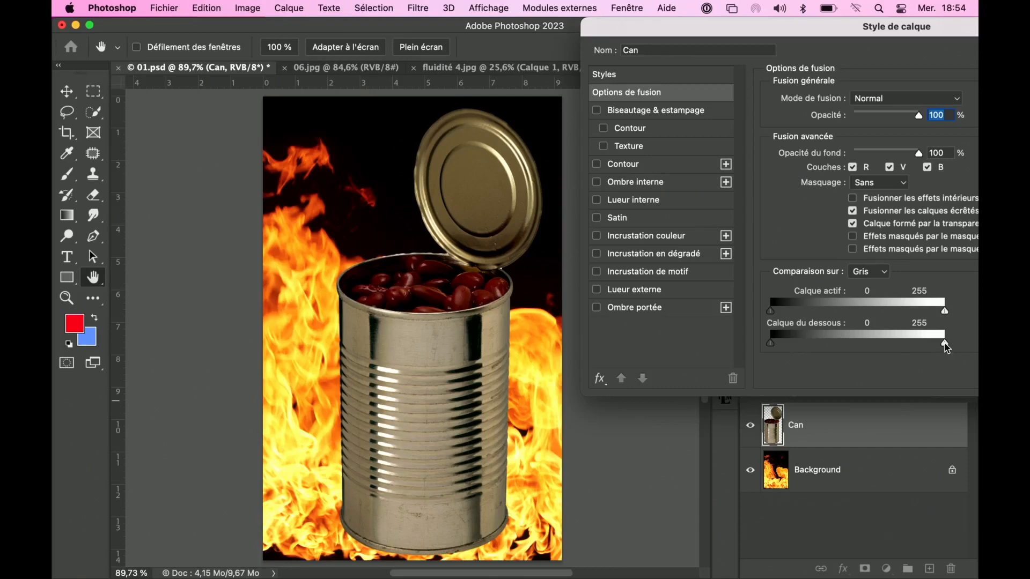
drag(946, 347, 851, 340)
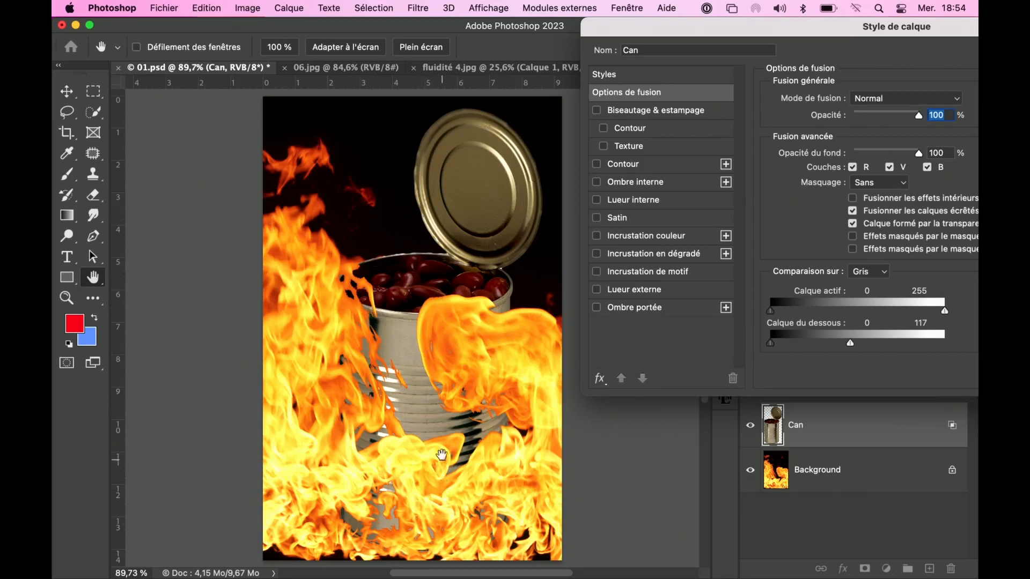
Examine the edges of the flames over the can at 200% zoom
super+click(440, 383)
super+click(412, 299)
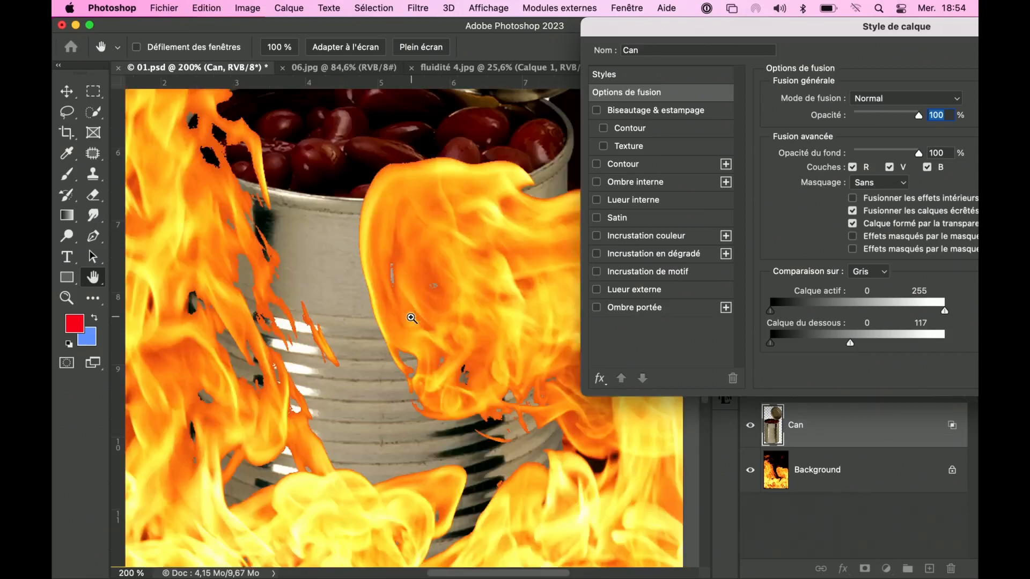
drag(233, 163, 347, 268)
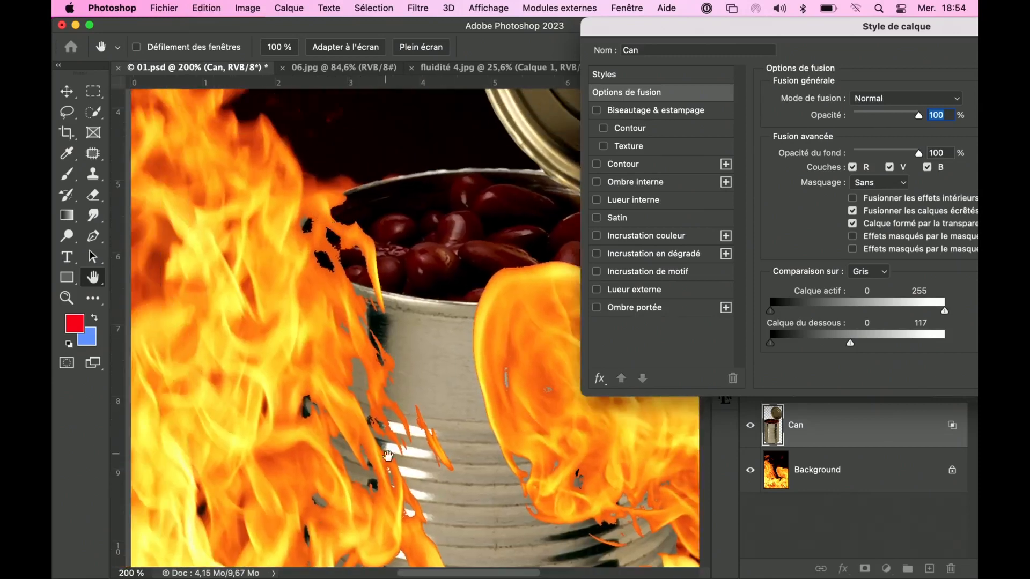
scroll(375, 321, down, 10)
scroll(375, 322, right, 5)
scroll(349, 376, up, 3)
scroll(349, 375, left, 3)
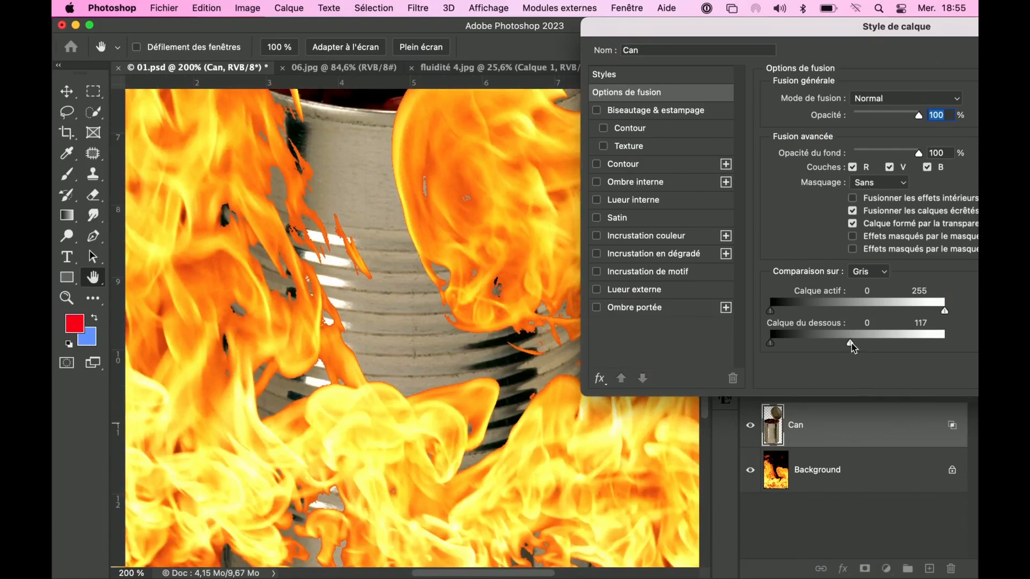
Split the Can layer's underlying-layer white threshold to 63 / 173 for a gradual flame transition and apply the layer style
alt+drag(850, 344, 872, 349)
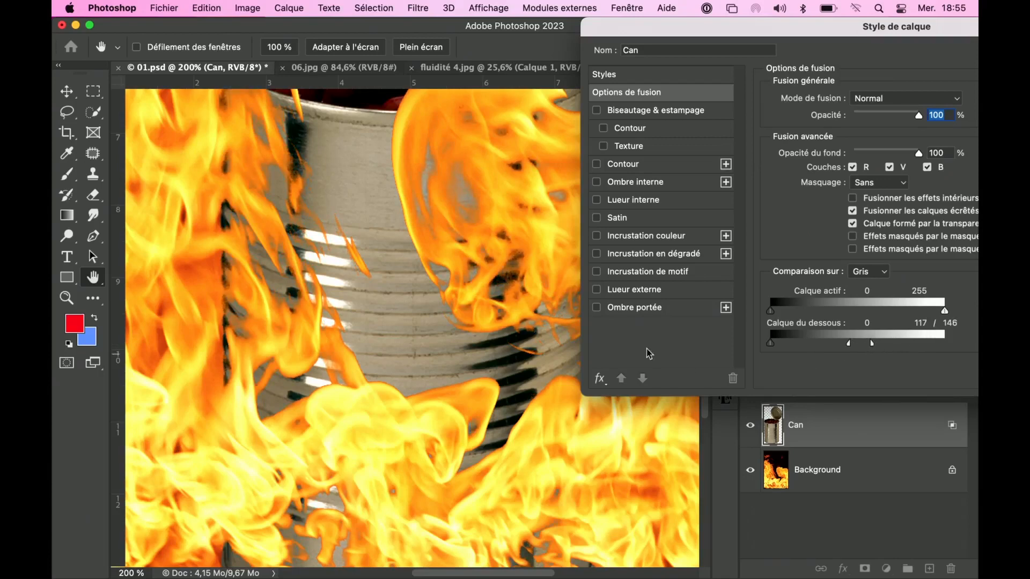
drag(875, 346, 814, 345)
alt+click(389, 306)
drag(893, 344, 891, 345)
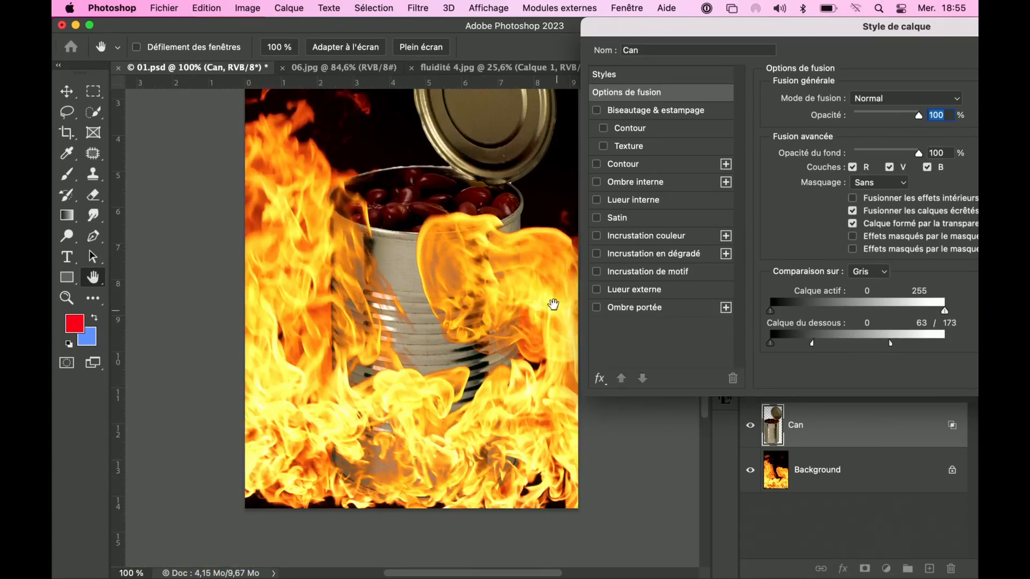
drag(933, 33, 721, 51)
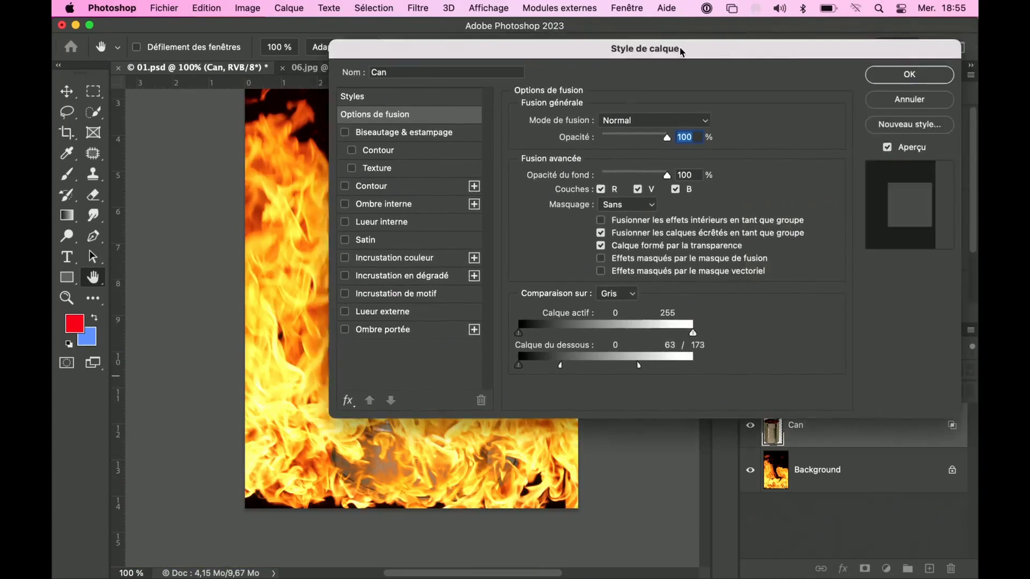
click(890, 72)
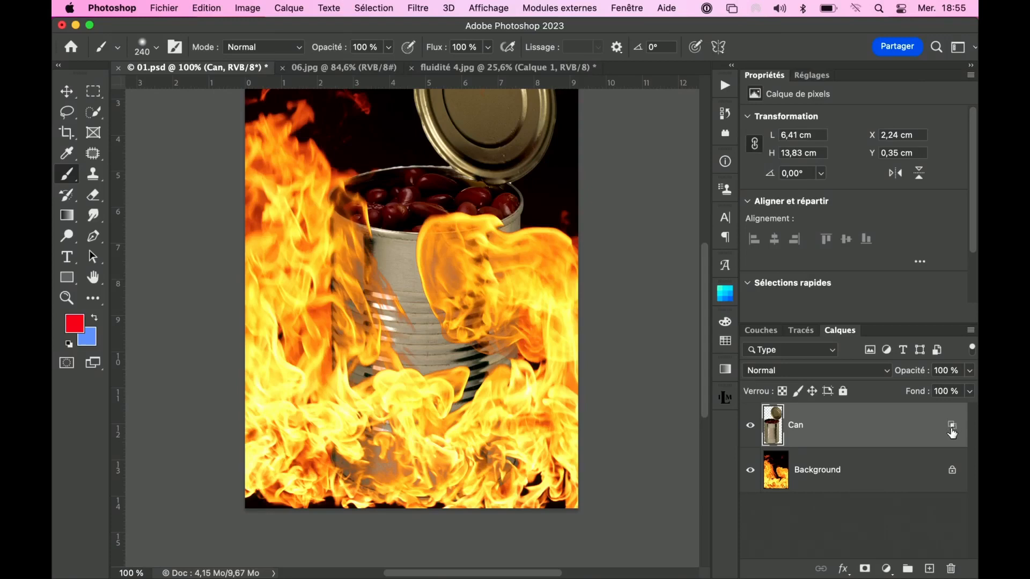
Review the Can layer's blending options and leave them without making changes
mouse_move(952, 429)
double_click(888, 429)
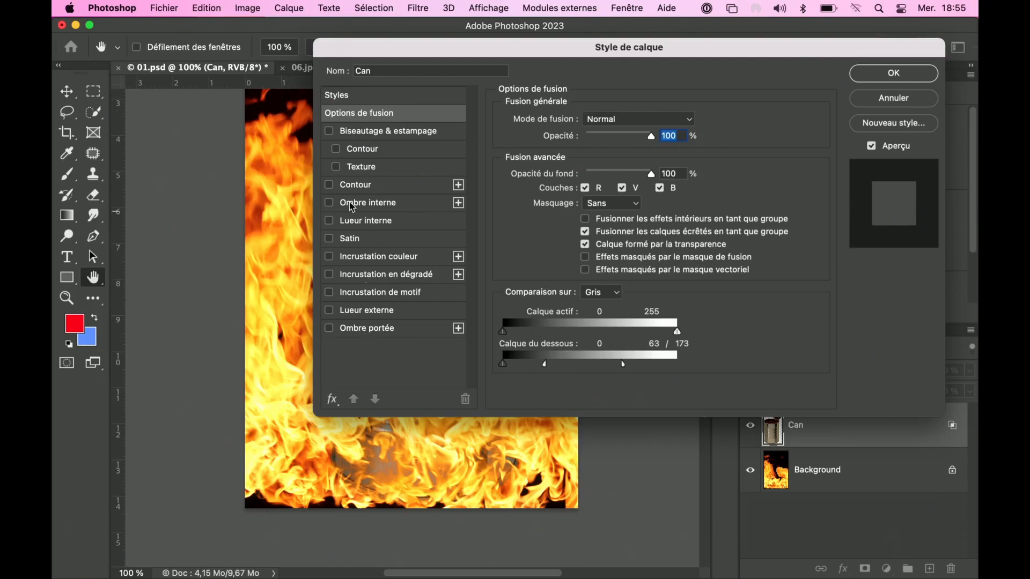
click(905, 99)
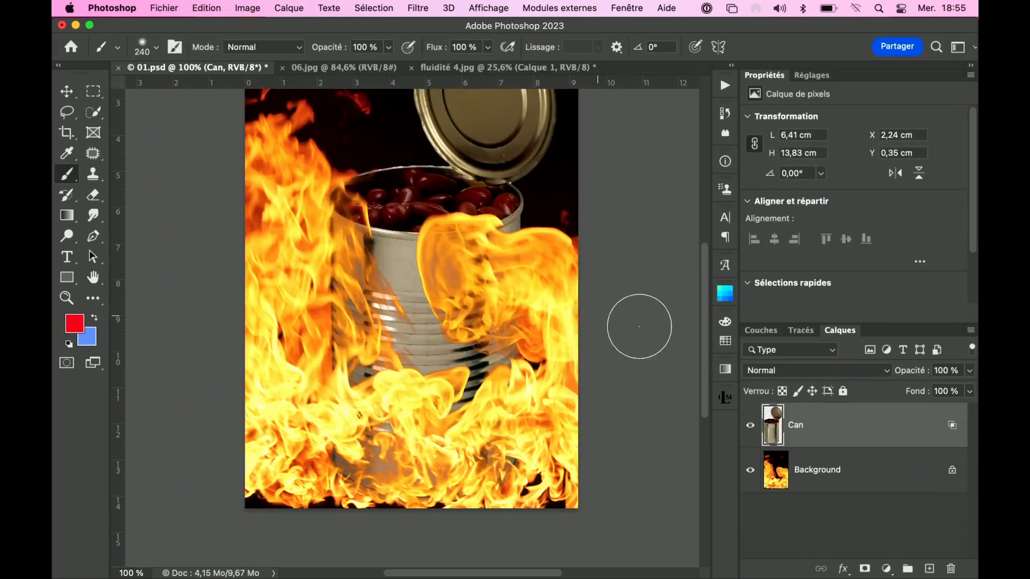
Move the can within the flames to about X 2.01 cm, Y -0.52 cm
click(67, 91)
drag(400, 310, 422, 303)
key(super+minus)
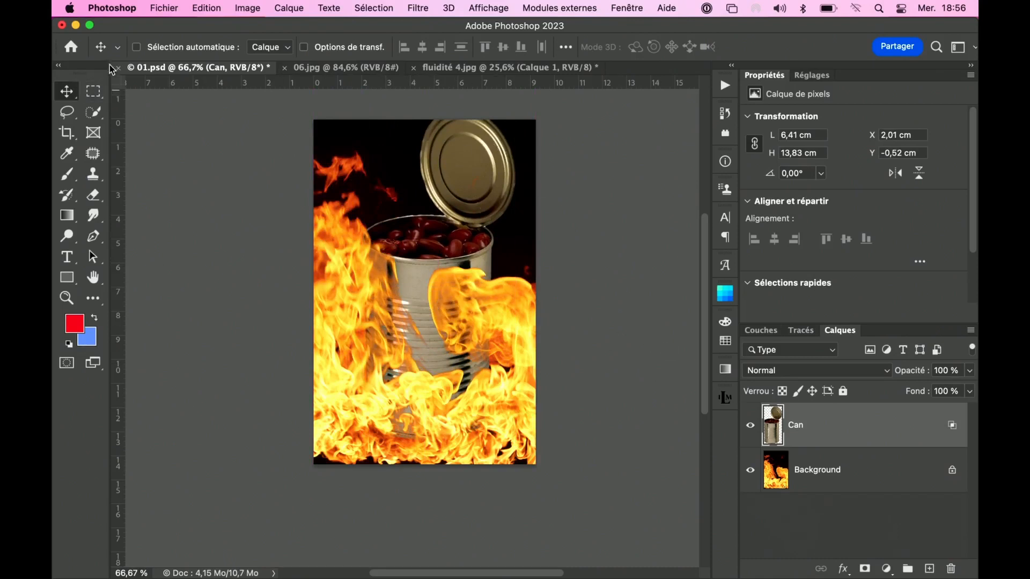
Close 01.psd, 06.jpg and fluidité 4.jpg, discarding the unsaved changes
key(super+q)
click(539, 264)
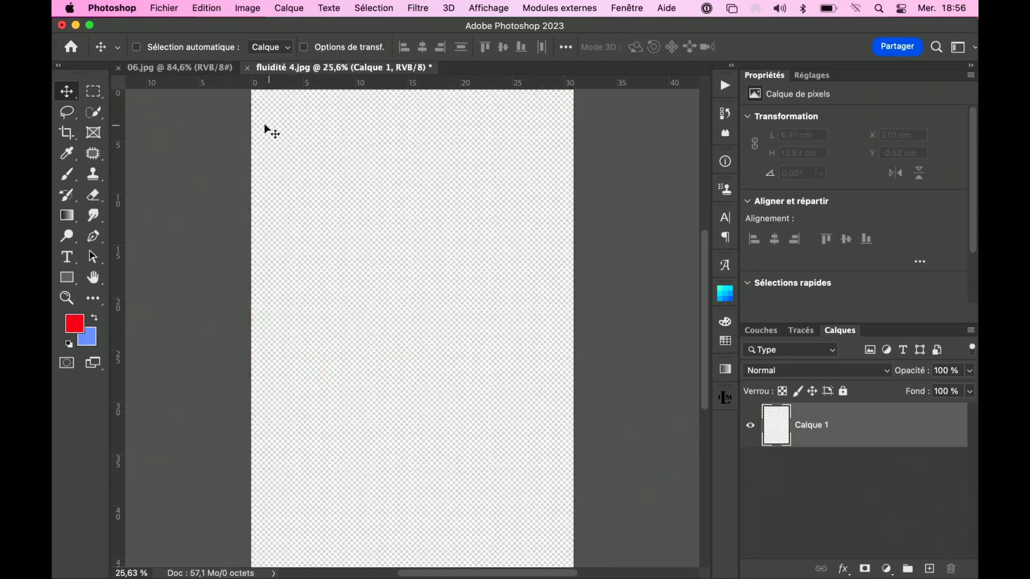
click(118, 68)
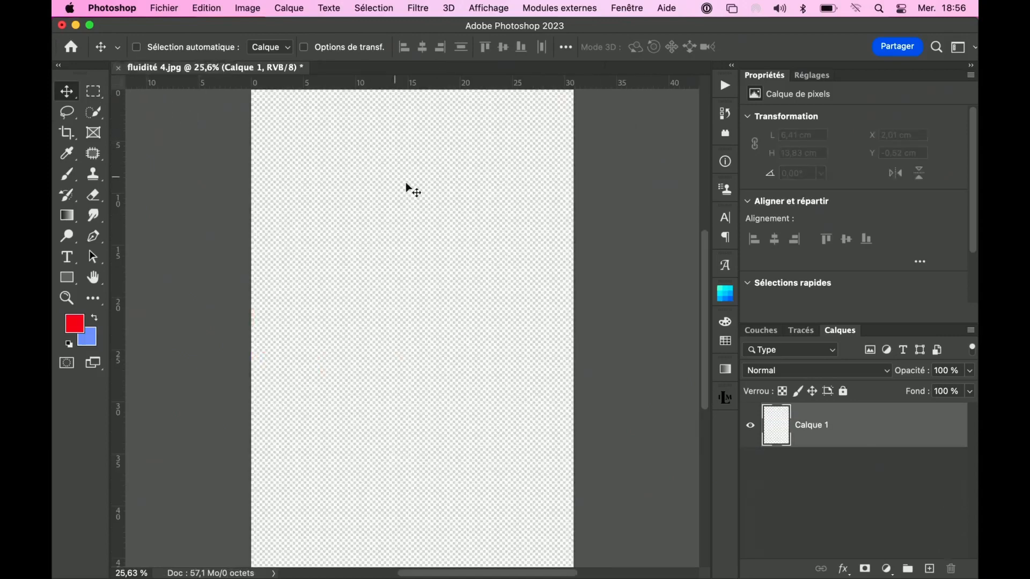
click(120, 69)
click(462, 255)
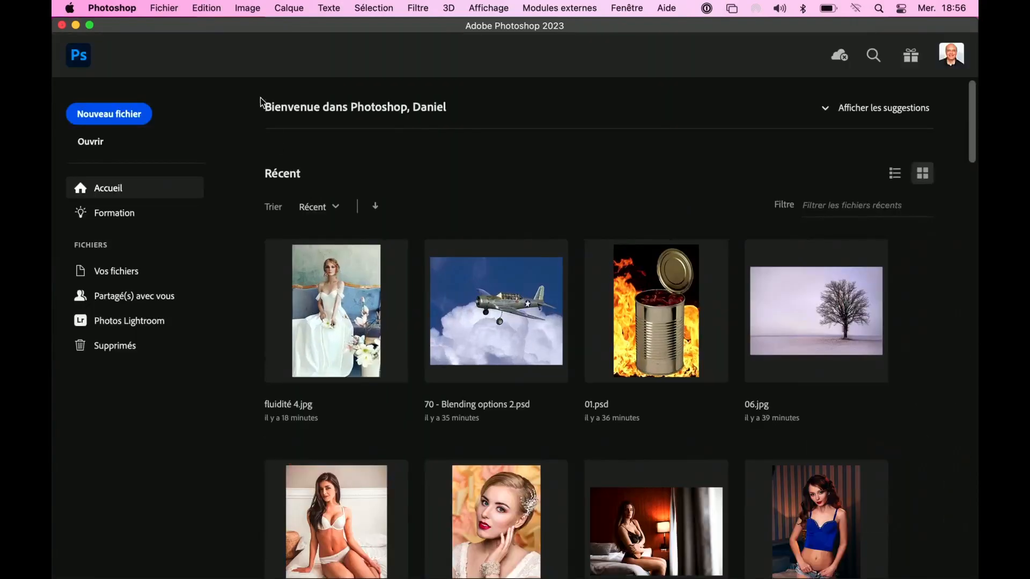
click(163, 9)
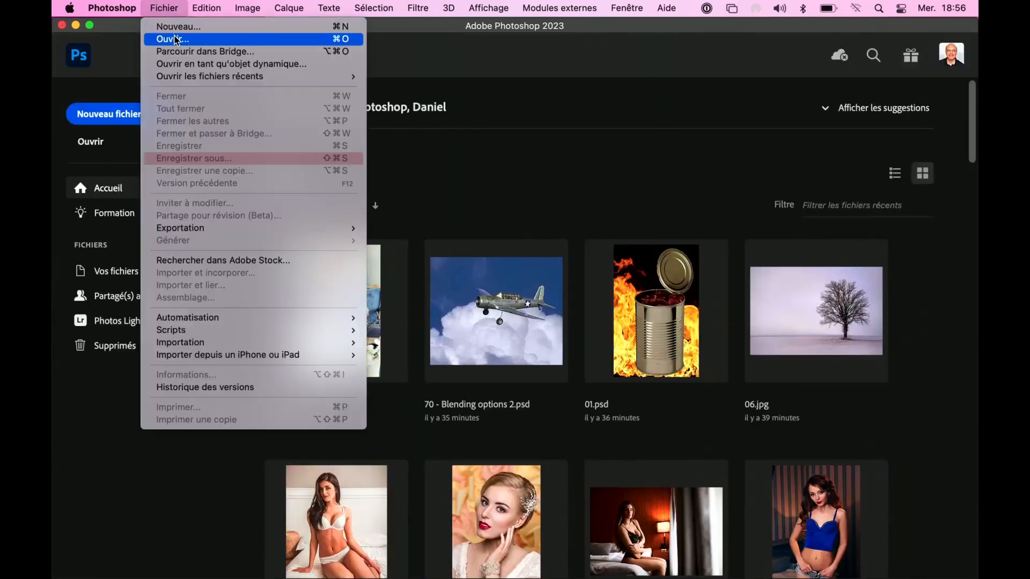
click(419, 302)
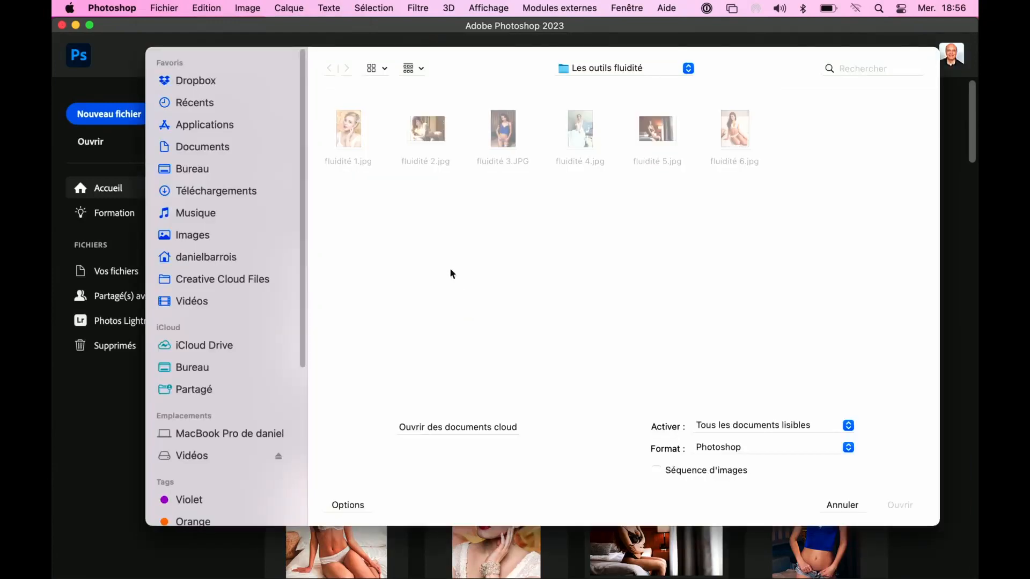
click(840, 507)
Open the recent file 70 - Blending options 2.psd and lower the plane layer's underlying-layer white threshold to 155
click(513, 310)
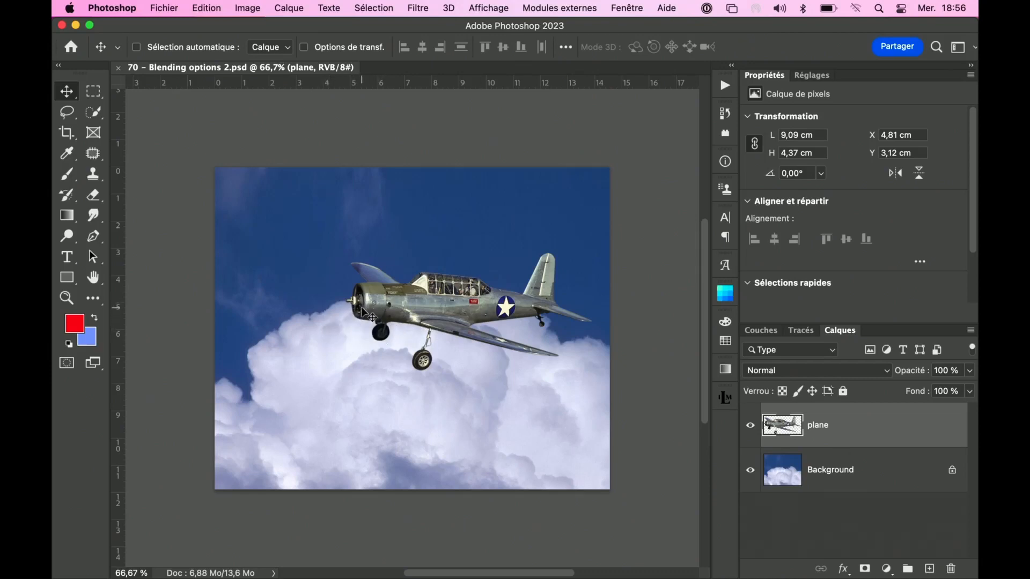
double_click(891, 425)
drag(676, 32, 870, 31)
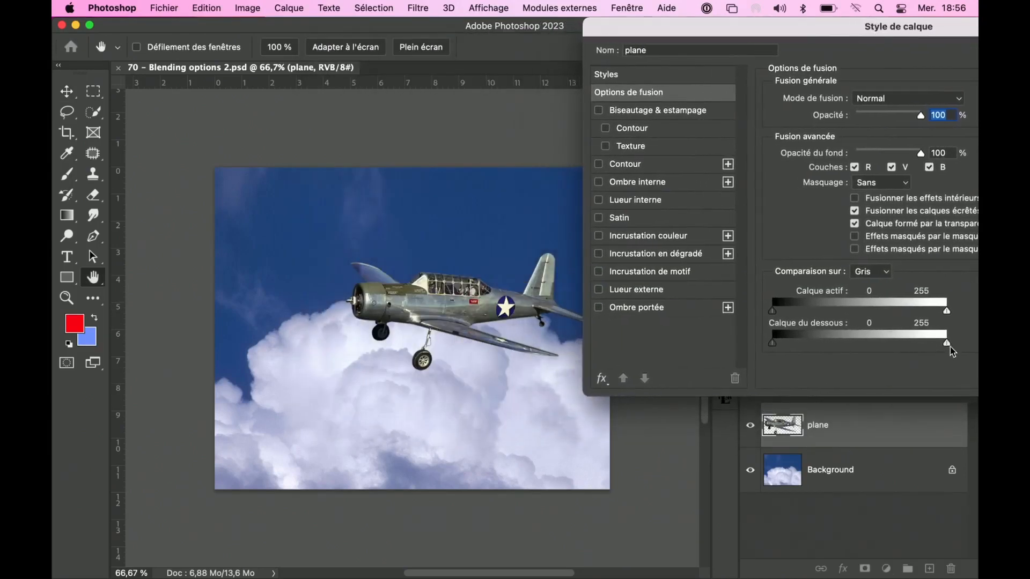
drag(946, 346, 880, 342)
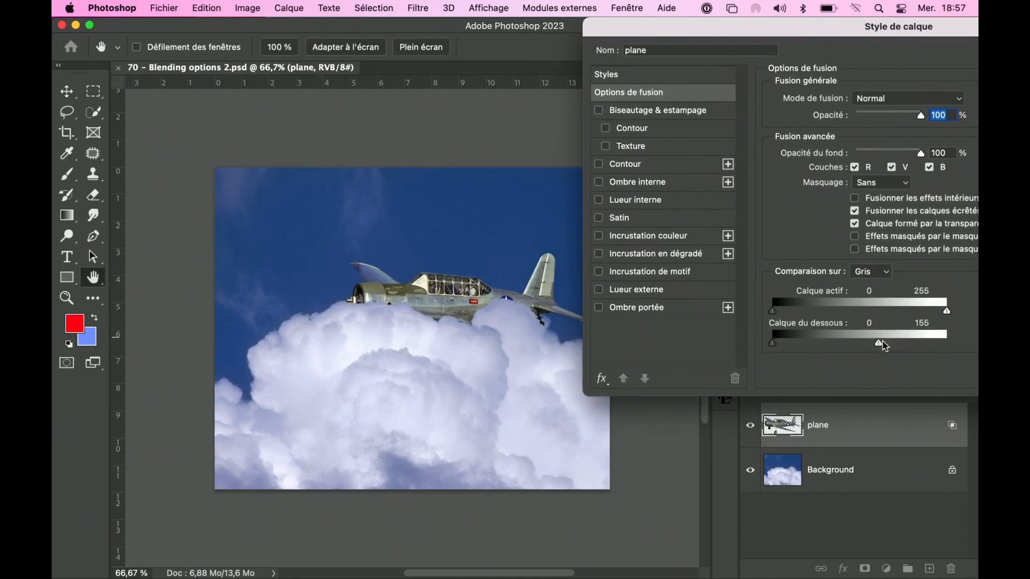
Split the plane layer's underlying-layer white threshold to 114 / 180 and apply the layer style
drag(880, 344, 860, 347)
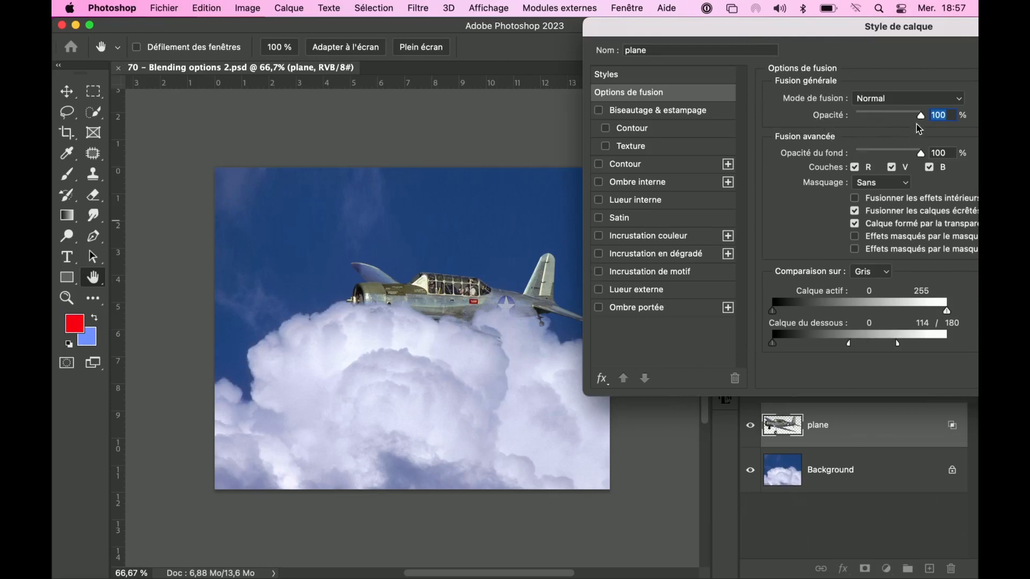
mouse_move(922, 118)
mouse_down()
mouse_move(878, 123)
mouse_move(925, 123)
mouse_up()
drag(913, 25, 698, 16)
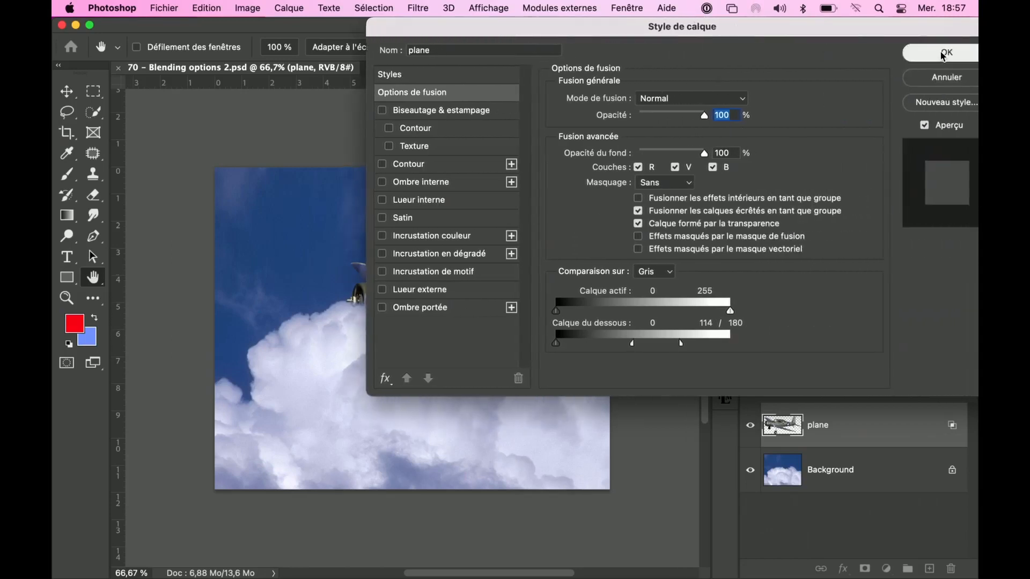
click(948, 52)
Unlock the background layer and test a lower opacity on it, restoring it to 100%
click(874, 471)
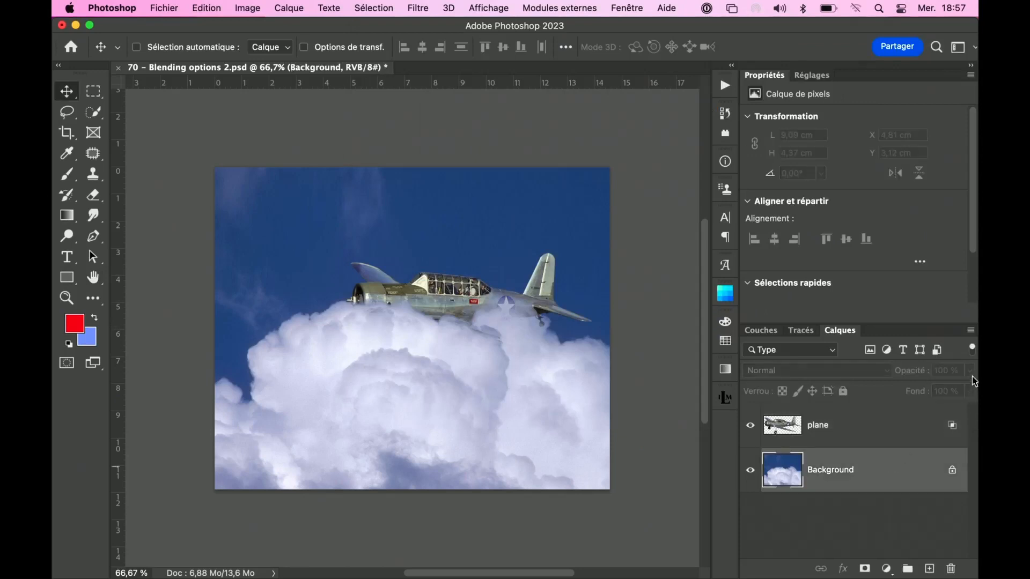
click(952, 469)
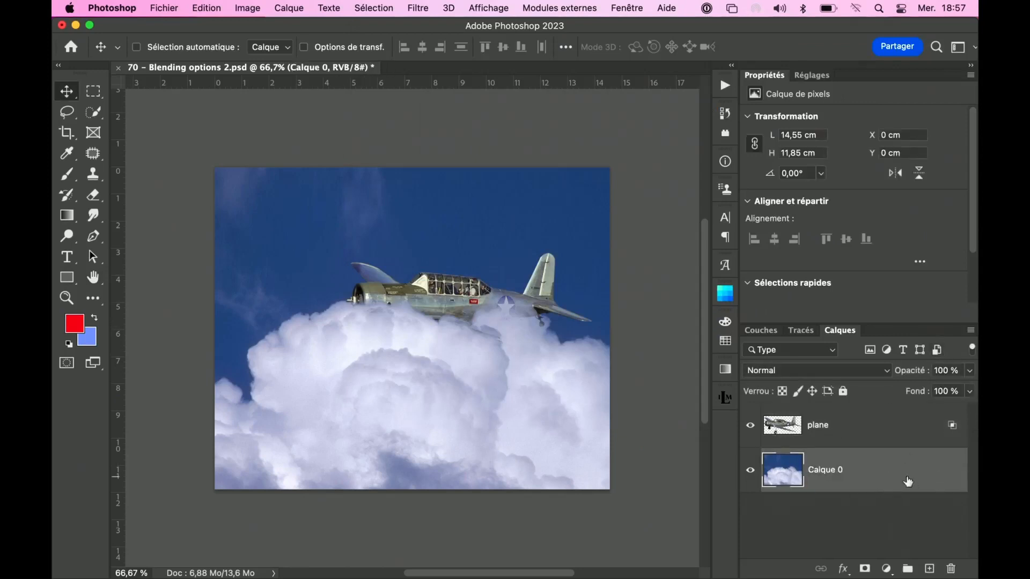
click(969, 371)
mouse_move(969, 390)
mouse_down()
mouse_move(940, 391)
mouse_move(963, 389)
mouse_up()
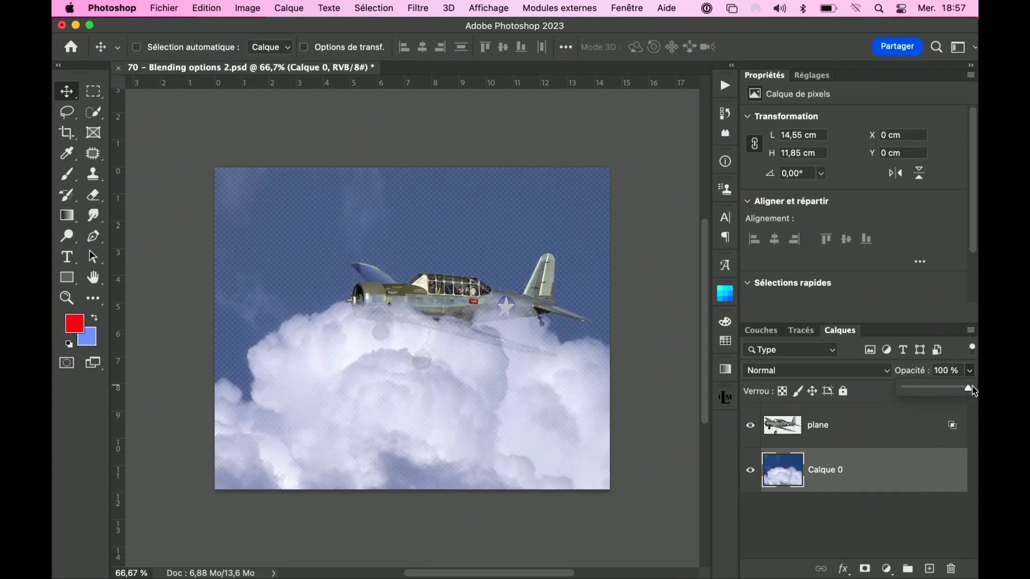
Select the plane layer and move the plane to about X 4.15 cm, Y 3.34 cm
click(873, 428)
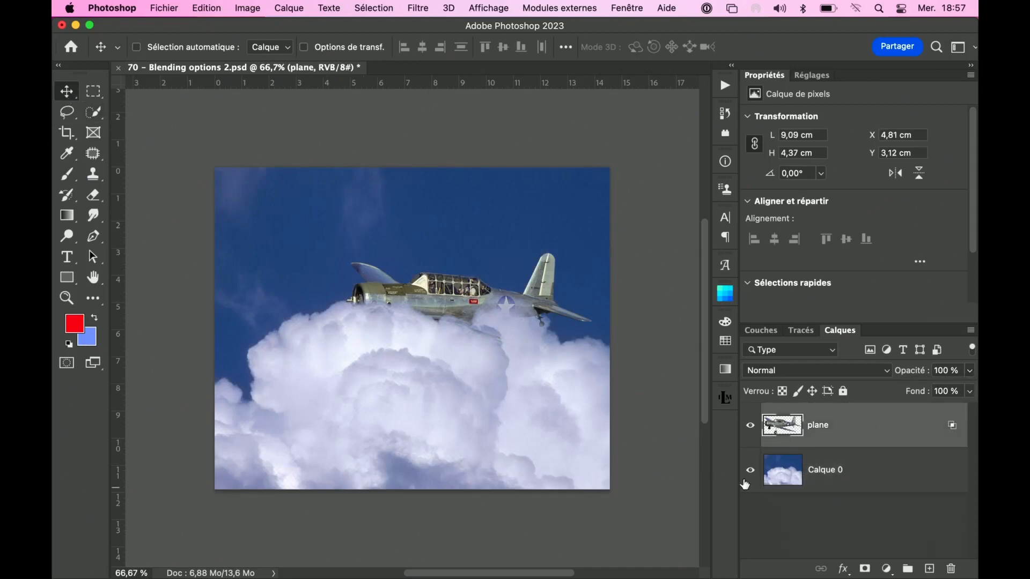
drag(459, 310, 441, 319)
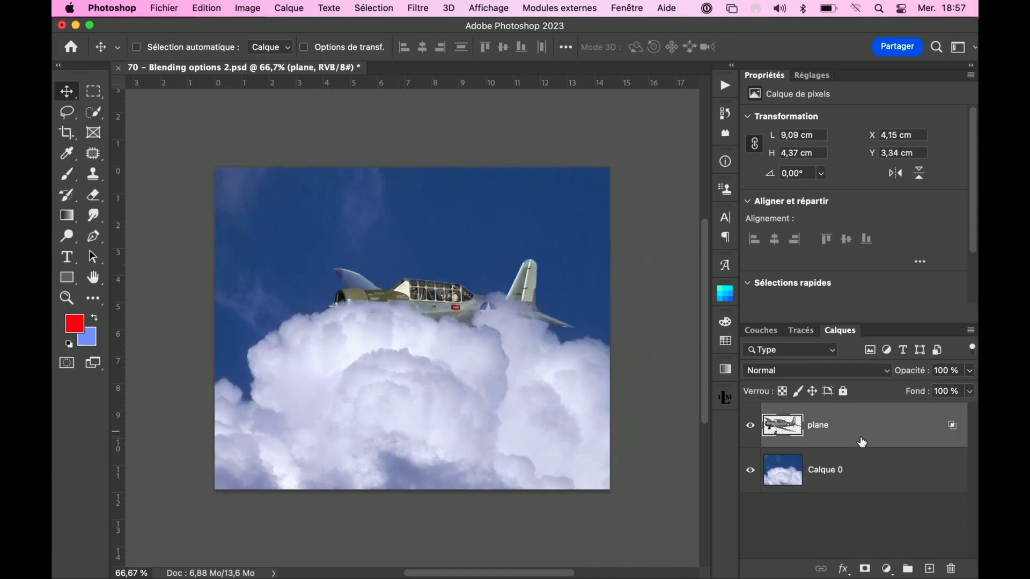
Widen the plane layer's split underlying-layer white range for a softer cloud blend, and move the plane to about X 3.43 cm, Y 3.53 cm
double_click(890, 423)
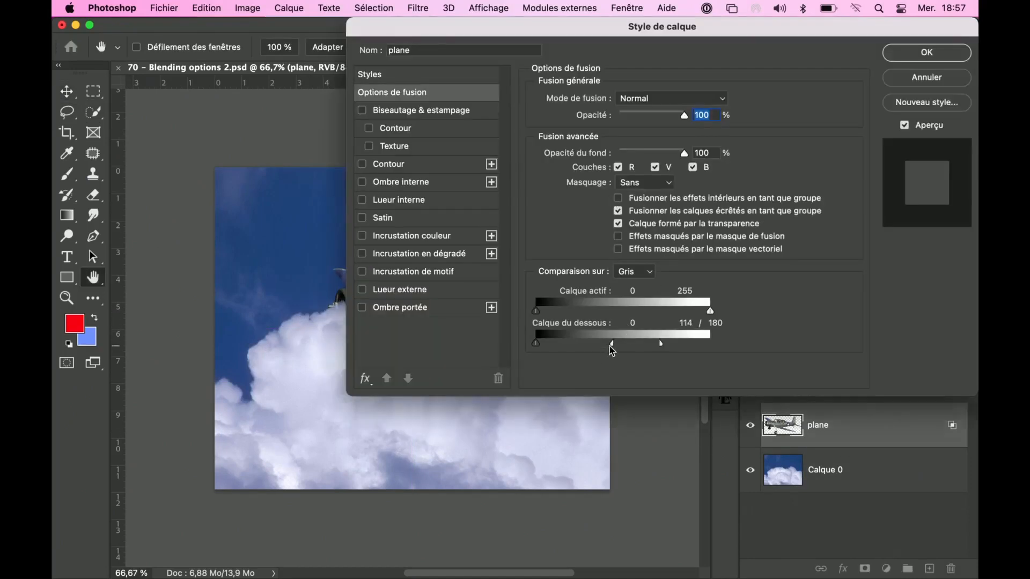
drag(578, 28, 812, 45)
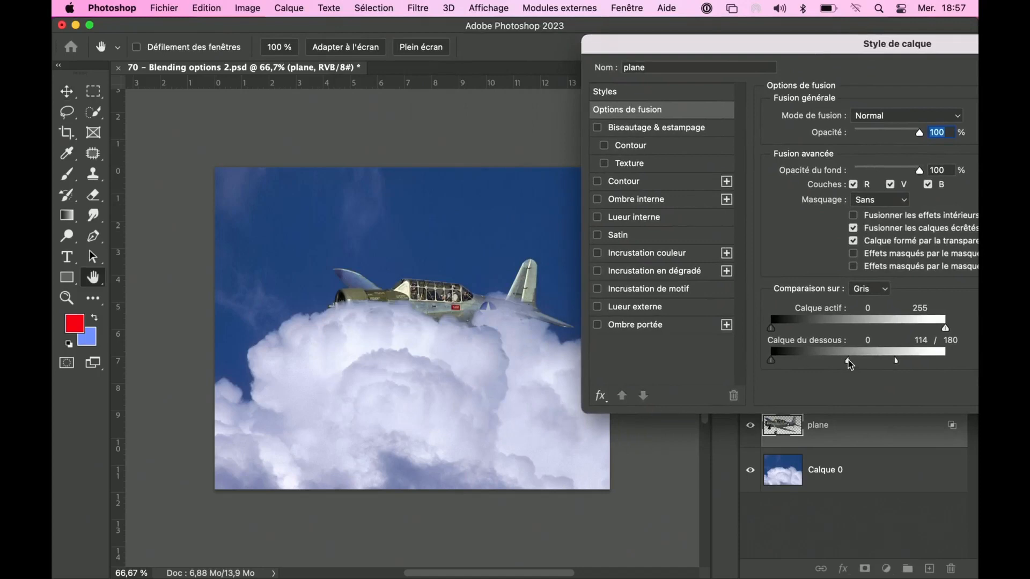
drag(848, 365, 833, 365)
drag(899, 366, 923, 364)
drag(906, 41, 693, 33)
click(924, 64)
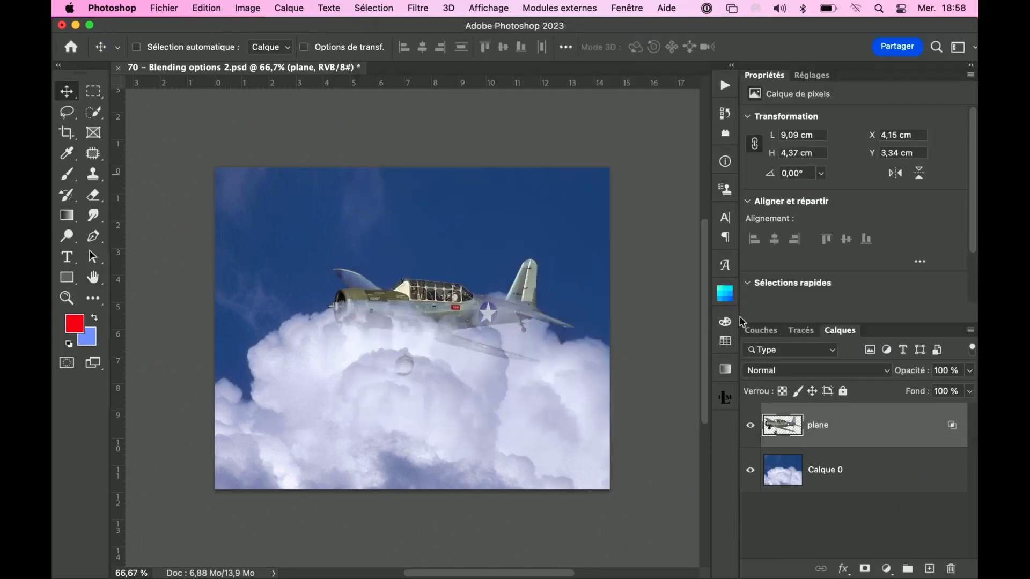
mouse_move(453, 307)
mouse_down()
mouse_move(465, 298)
mouse_move(416, 354)
mouse_move(498, 338)
mouse_move(505, 293)
mouse_move(396, 296)
mouse_move(367, 305)
mouse_move(367, 322)
mouse_move(435, 306)
mouse_up()
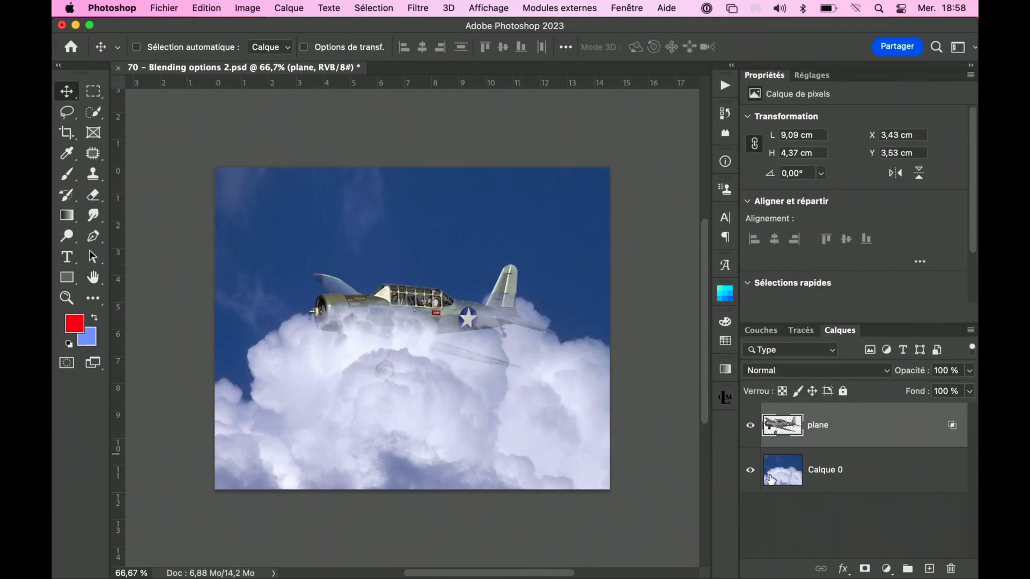
Close 70 - Blending options 2.psd without saving the changes
click(119, 69)
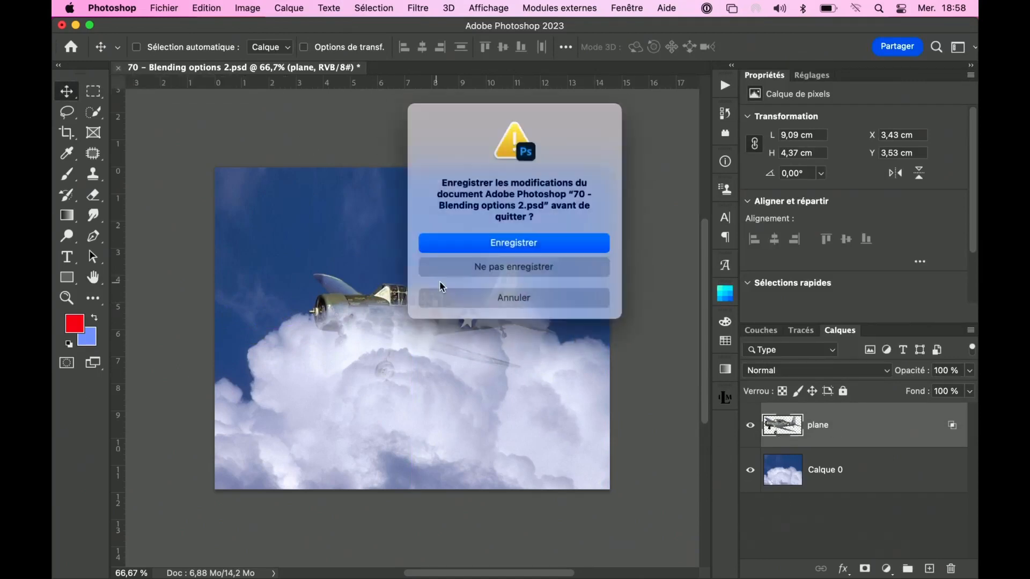
click(506, 268)
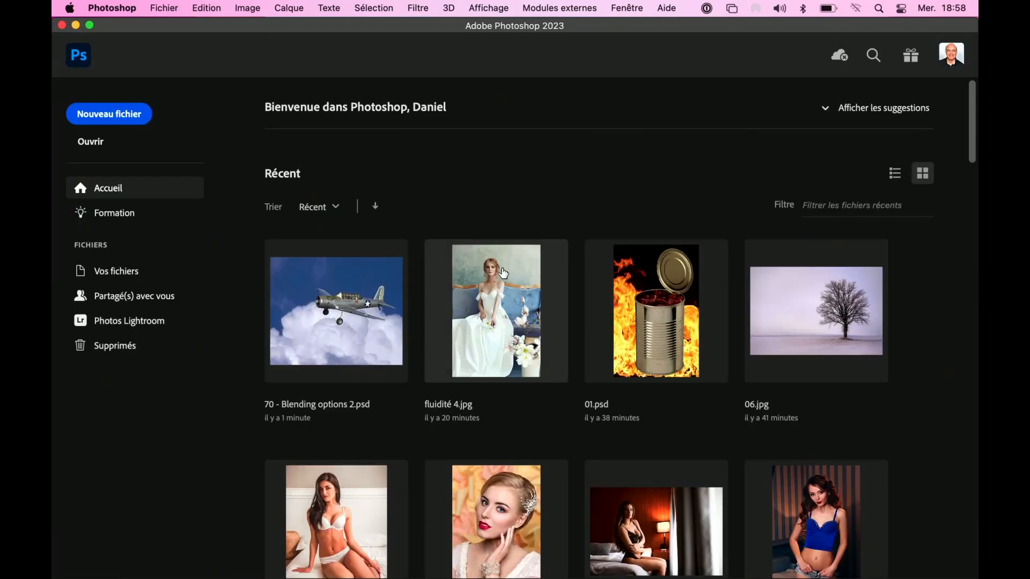
Switch to Adobe Bridge and open 05.jpg, the dark winter lake landscape, in Photoshop
key(ctrl+Up)
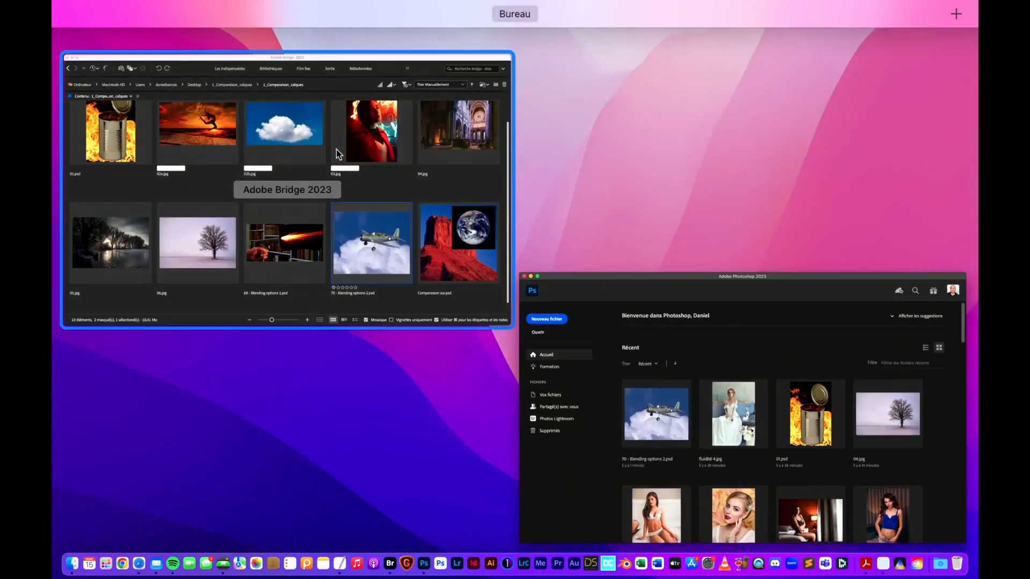
click(376, 197)
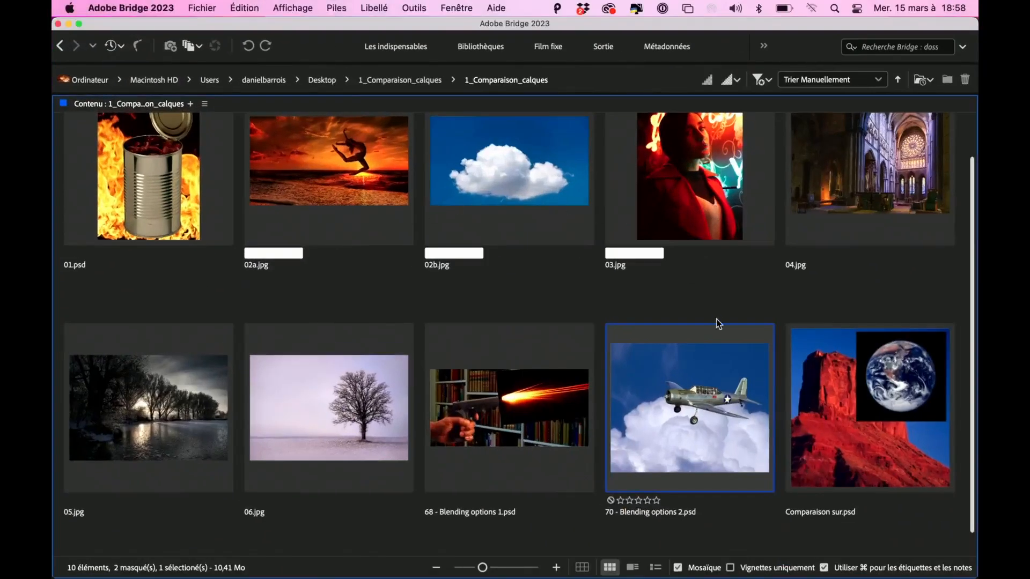
double_click(161, 414)
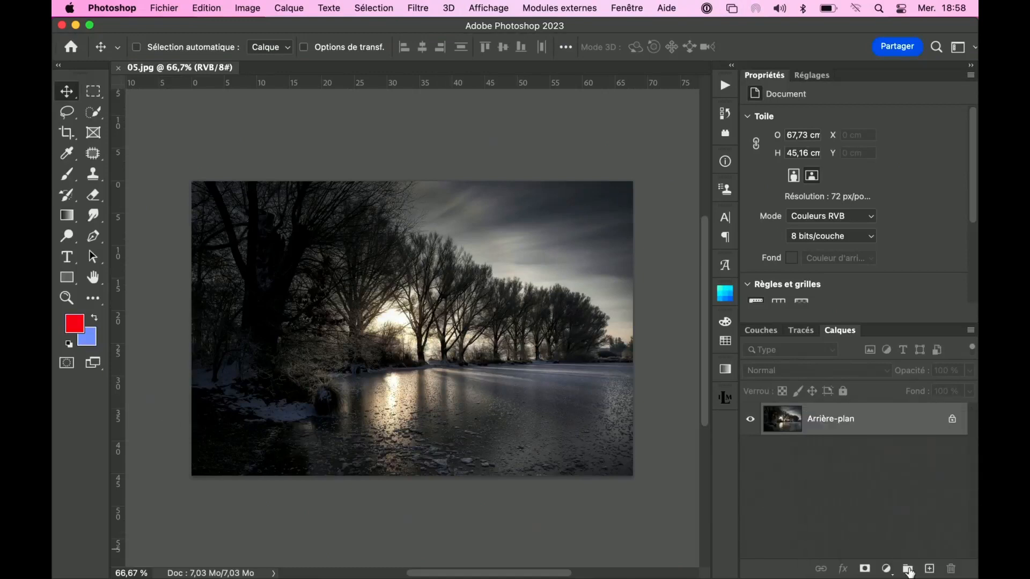
Add a new empty layer above the background and choose the foreground-to-transparent preset from Basiques for the Gradient tool
click(928, 568)
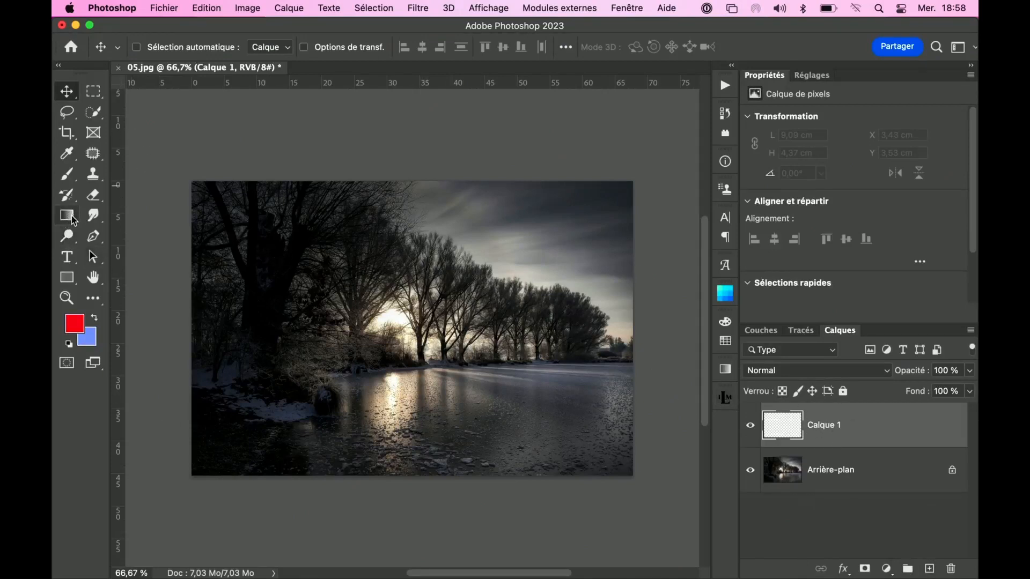
click(68, 217)
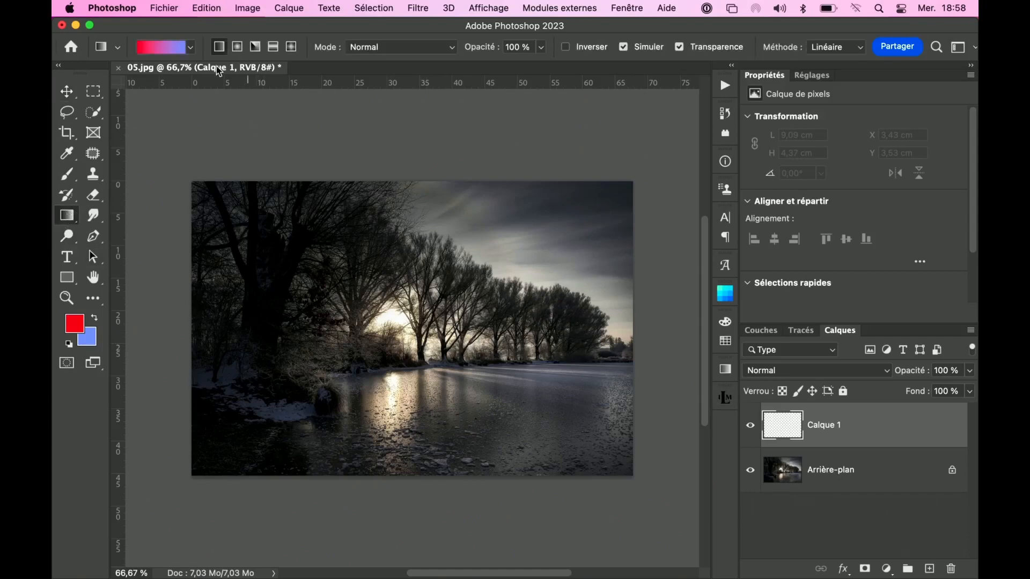
click(191, 48)
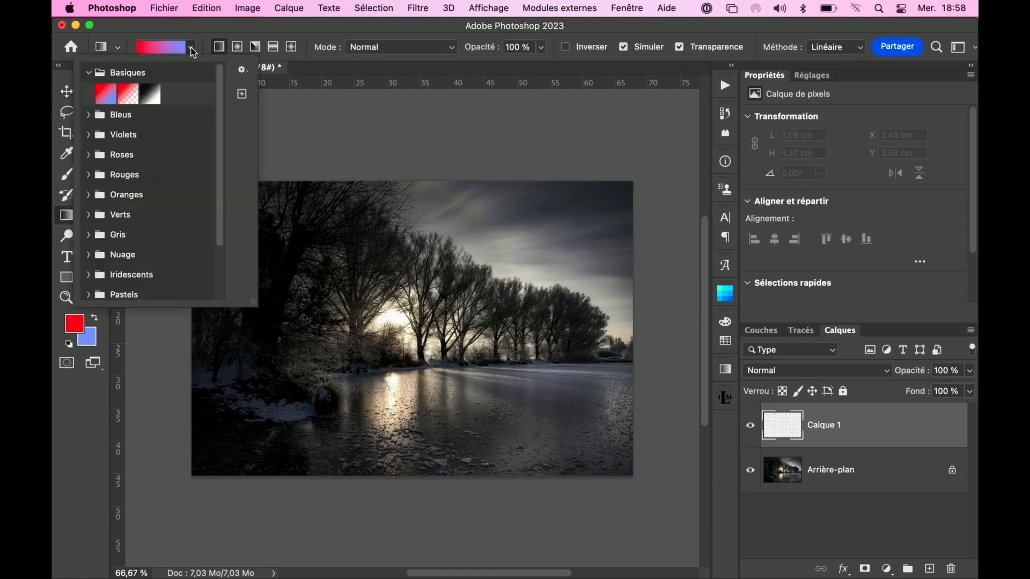
click(126, 96)
click(279, 24)
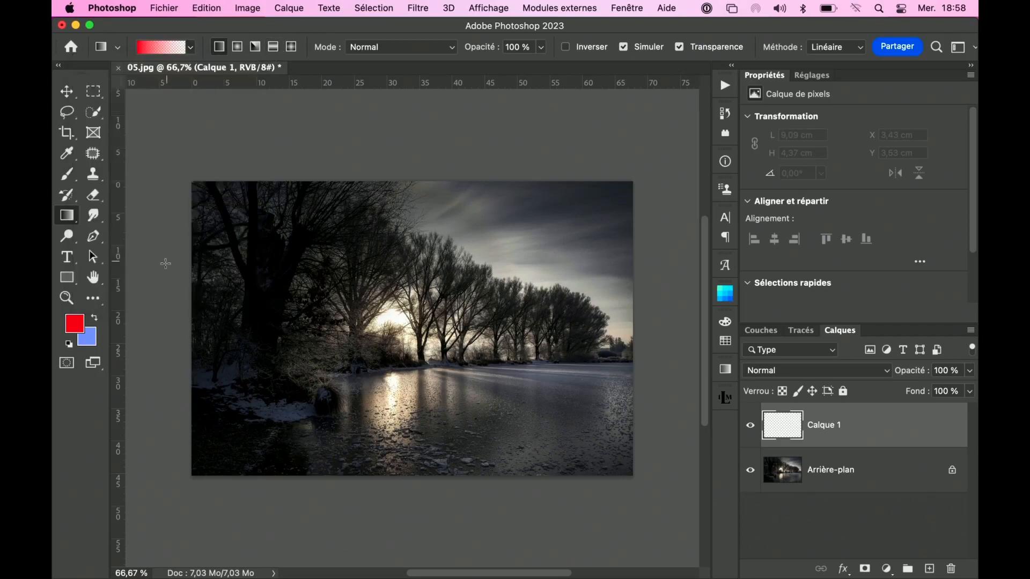
Set the foreground colour to a slightly softened bright orange with a hue of 35°
click(75, 325)
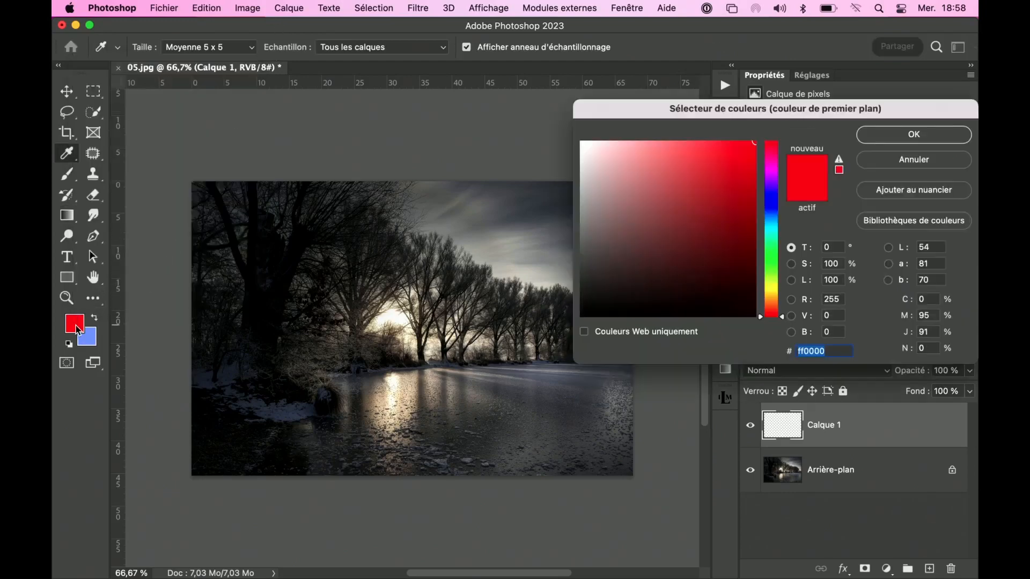
click(773, 298)
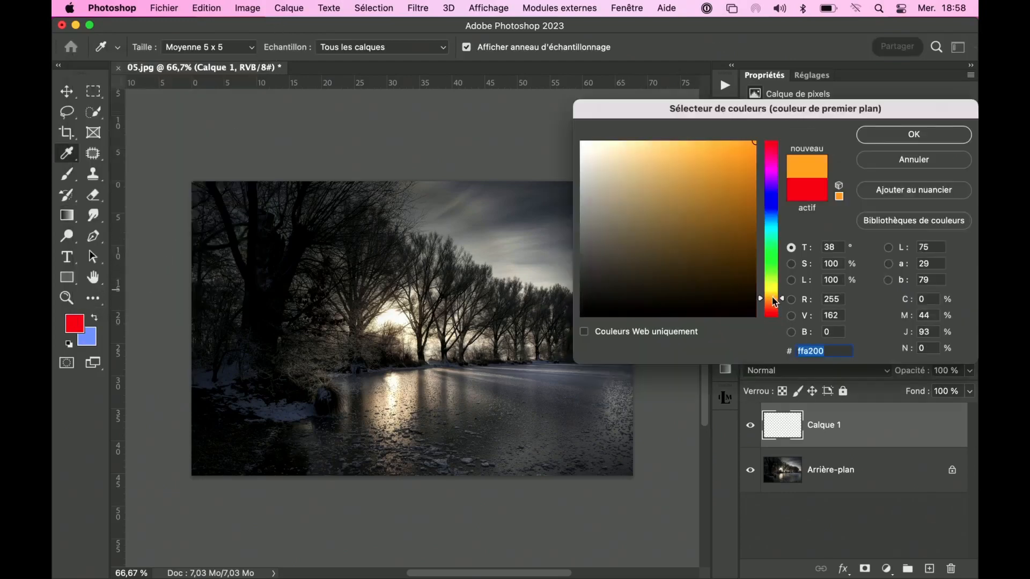
drag(773, 298, 773, 301)
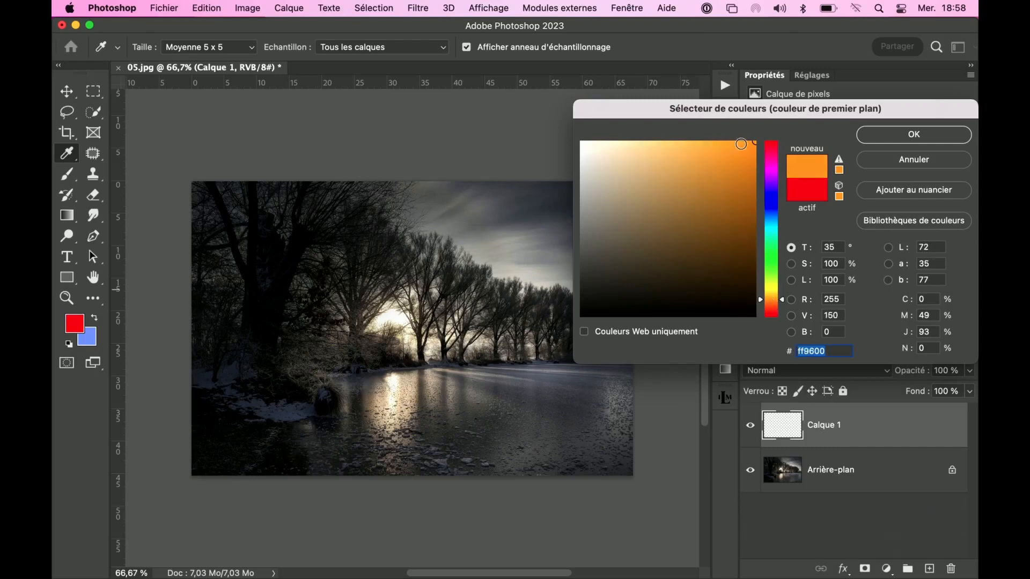
click(719, 143)
click(913, 135)
Draw a radial orange gradient on the new layer, from the low sun behind the trees out past the sky's upper edge
key(g)
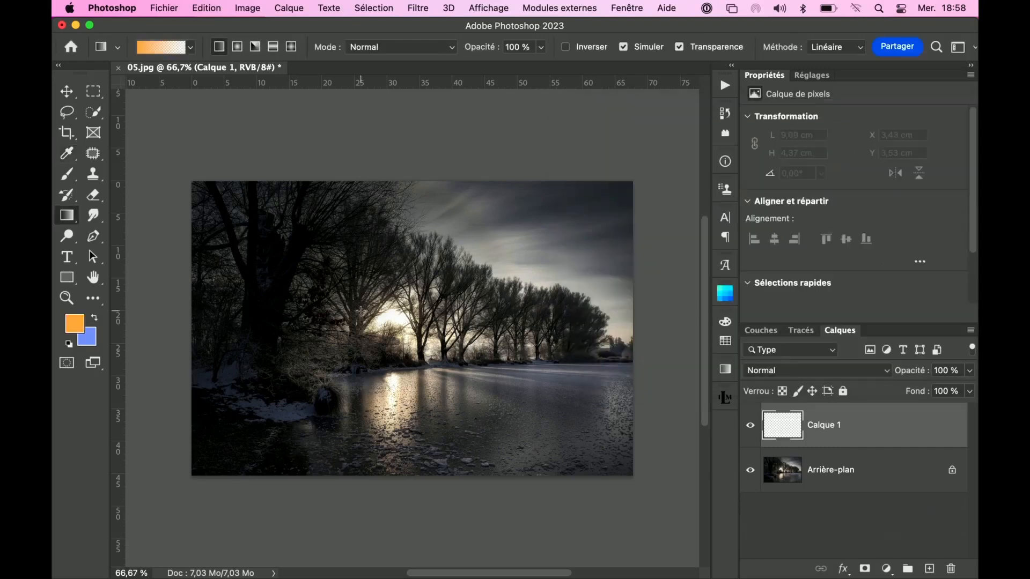
click(237, 47)
drag(388, 319, 533, 164)
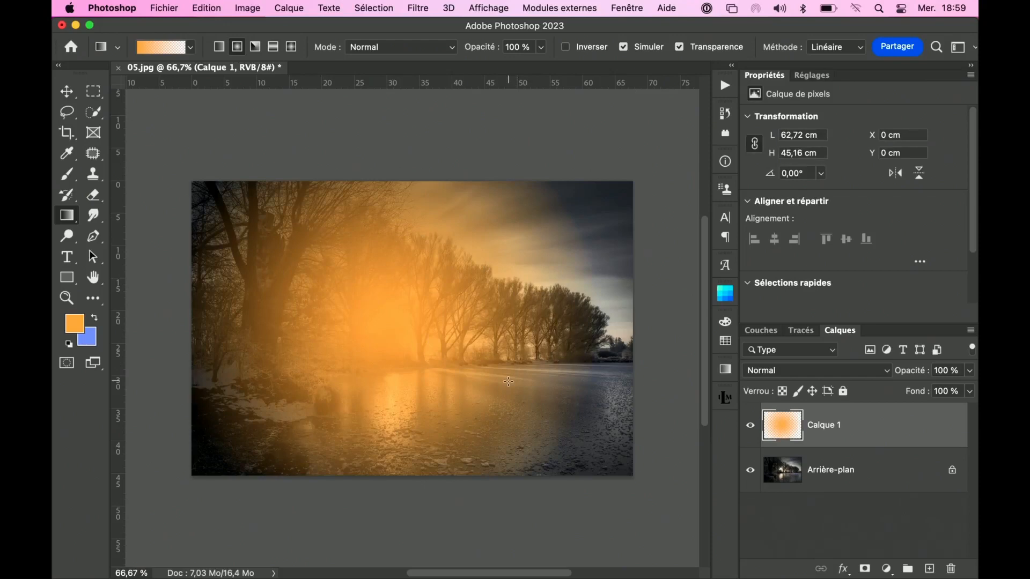
Split the gradient layer's underlying-layer black slider to 45 / 132 so the dark trees show through with a soft transition
double_click(892, 429)
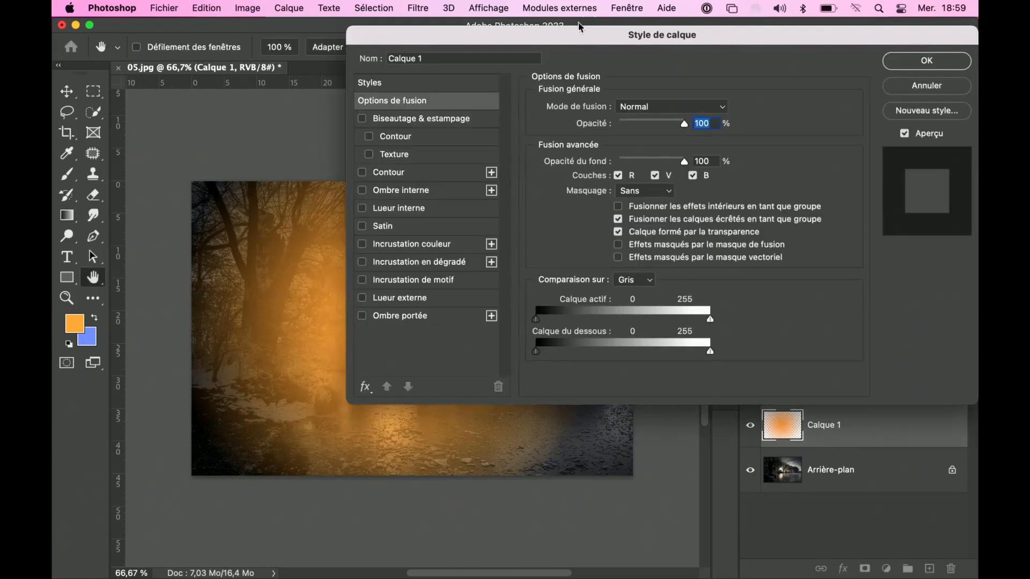
drag(586, 34, 771, 29)
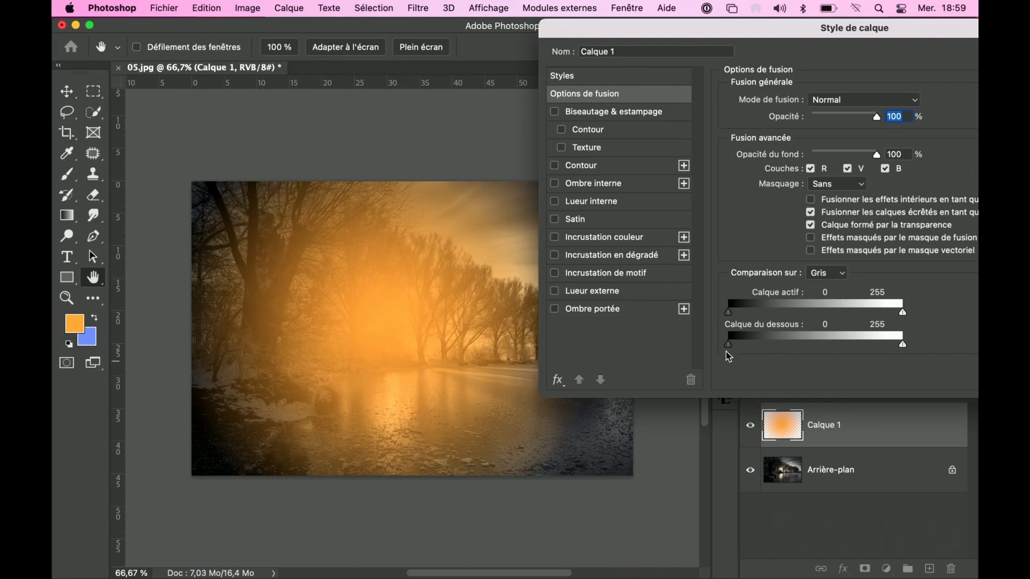
drag(730, 347, 777, 348)
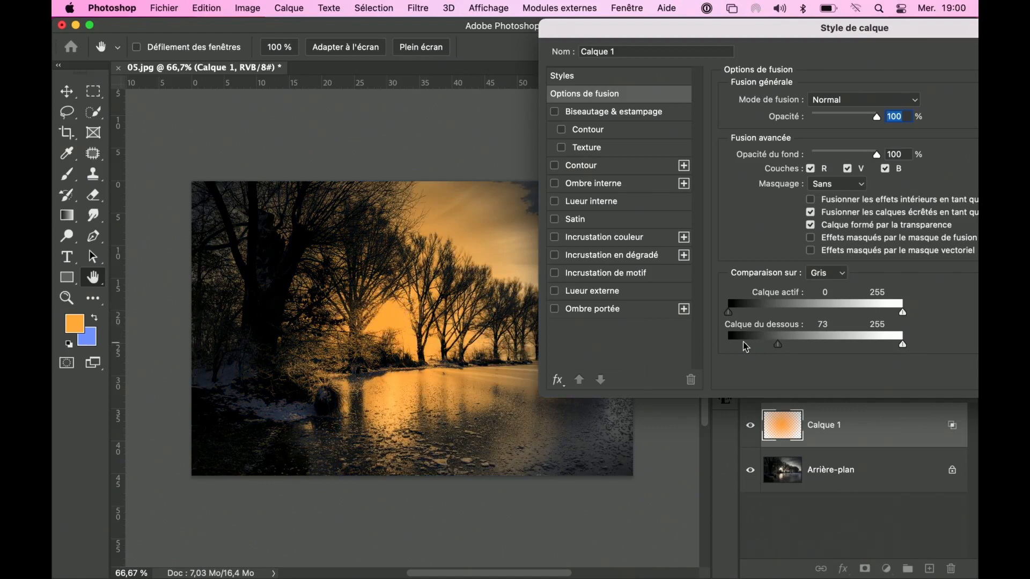
drag(777, 344, 758, 346)
drag(704, 34, 780, 52)
drag(853, 363, 889, 364)
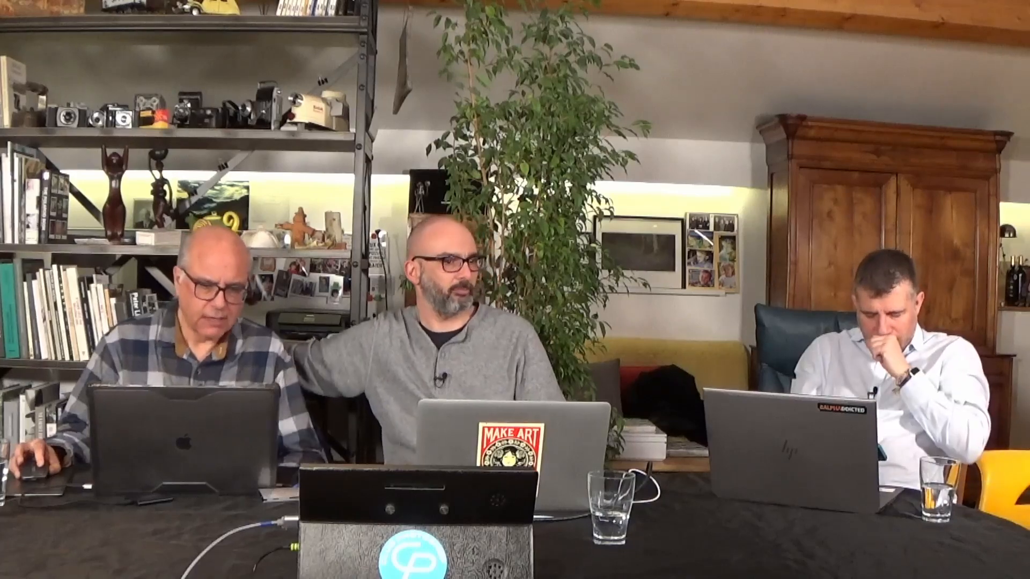
drag(911, 48, 792, 29)
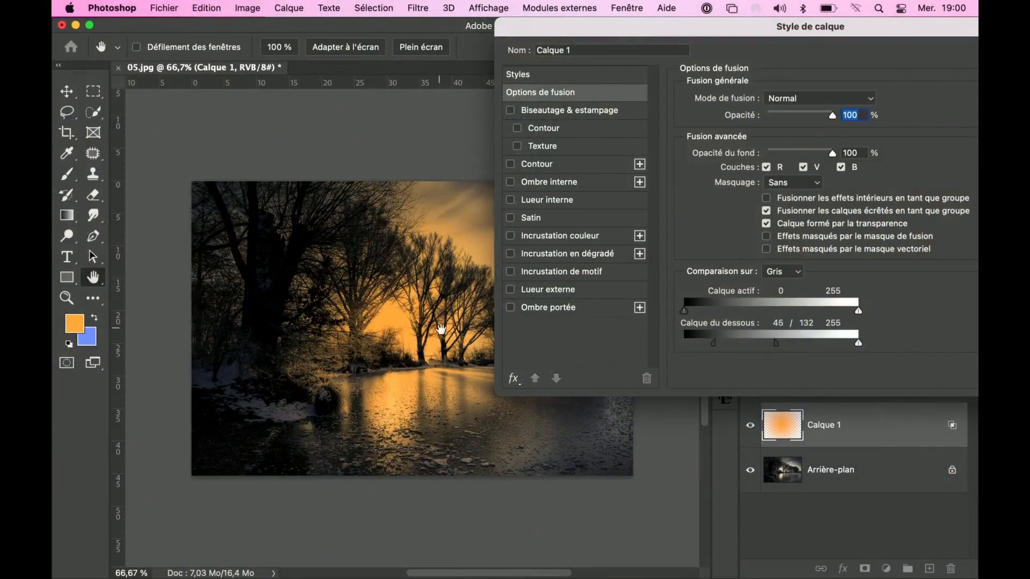
drag(799, 32, 844, 30)
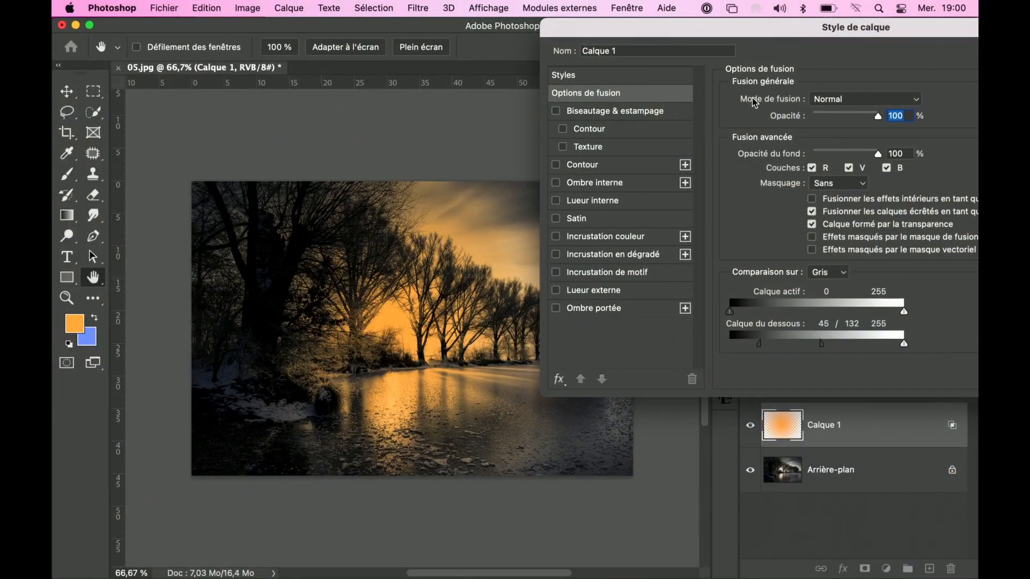
Set the gradient layer's blend mode to Lumière linéaire and its opacity to 54%, and apply the layer style
click(871, 100)
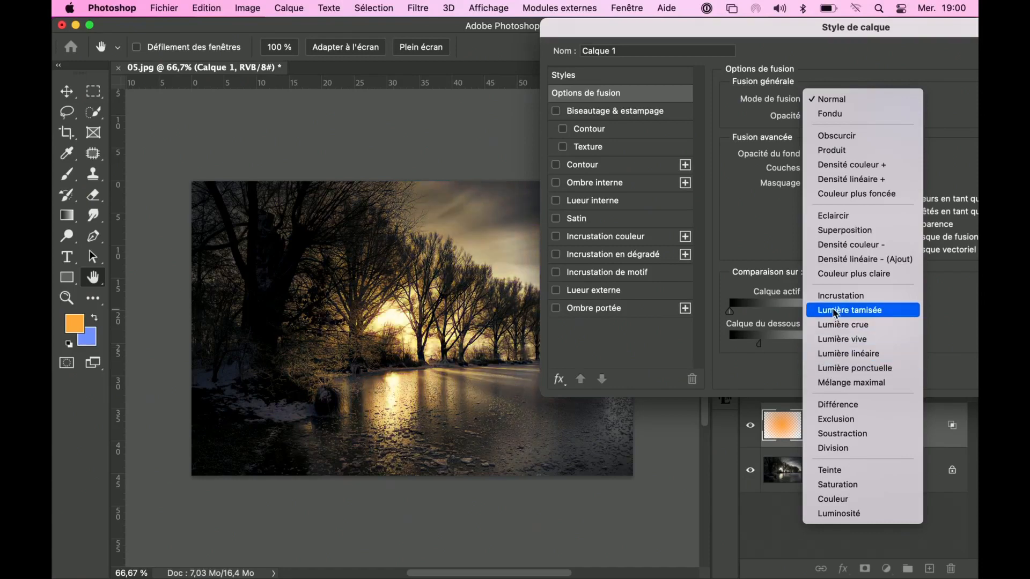
click(846, 355)
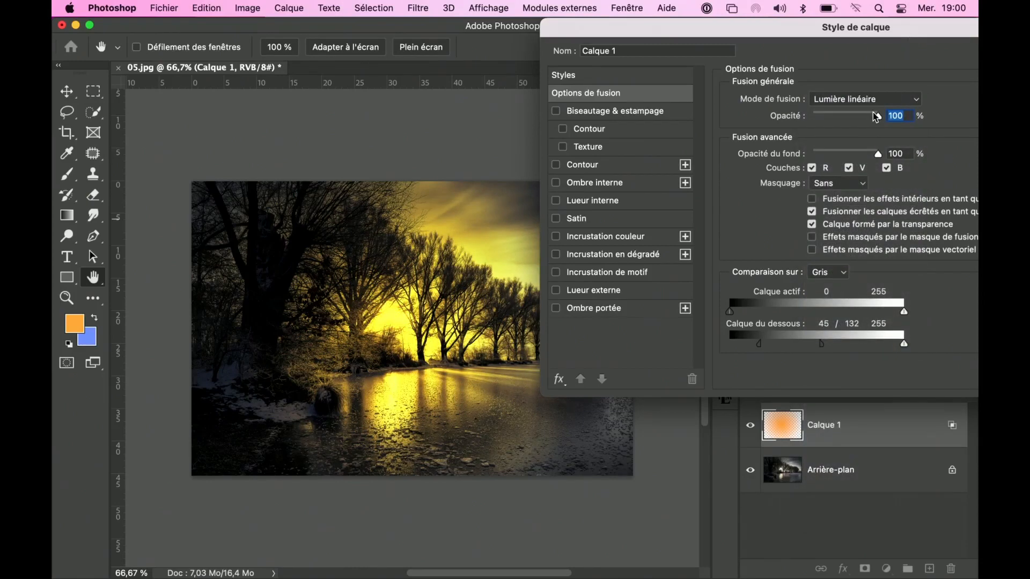
drag(878, 119, 854, 119)
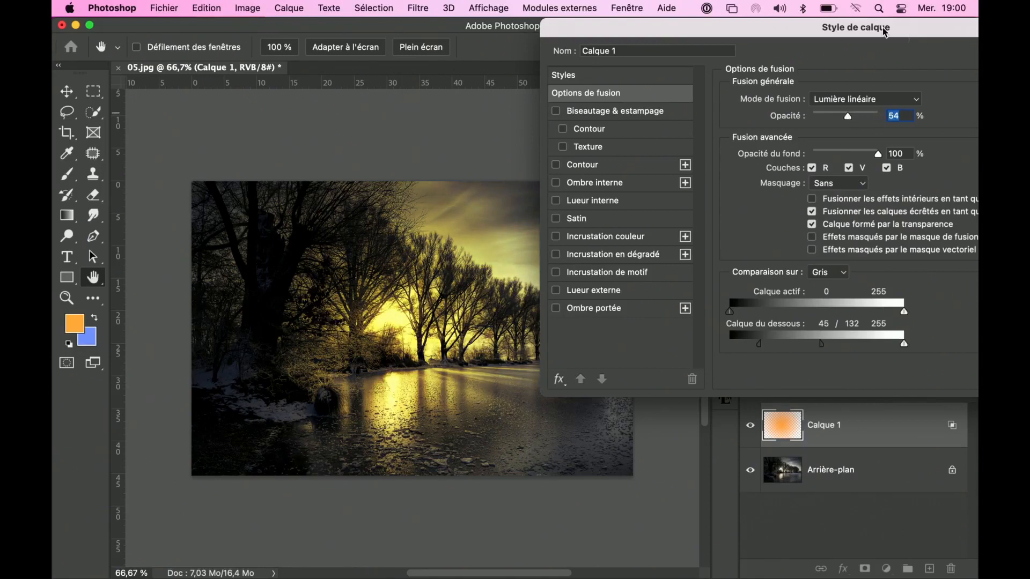
drag(884, 32, 690, 32)
click(928, 59)
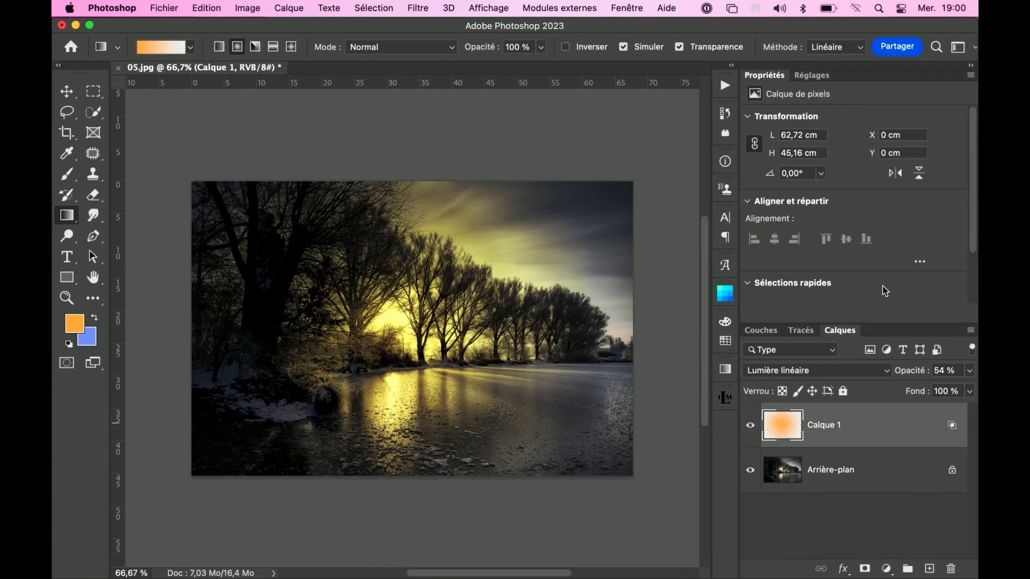
Add a Teinte/Saturation adjustment clipped to the gradient layer, with hue -11 and saturation +26
click(819, 76)
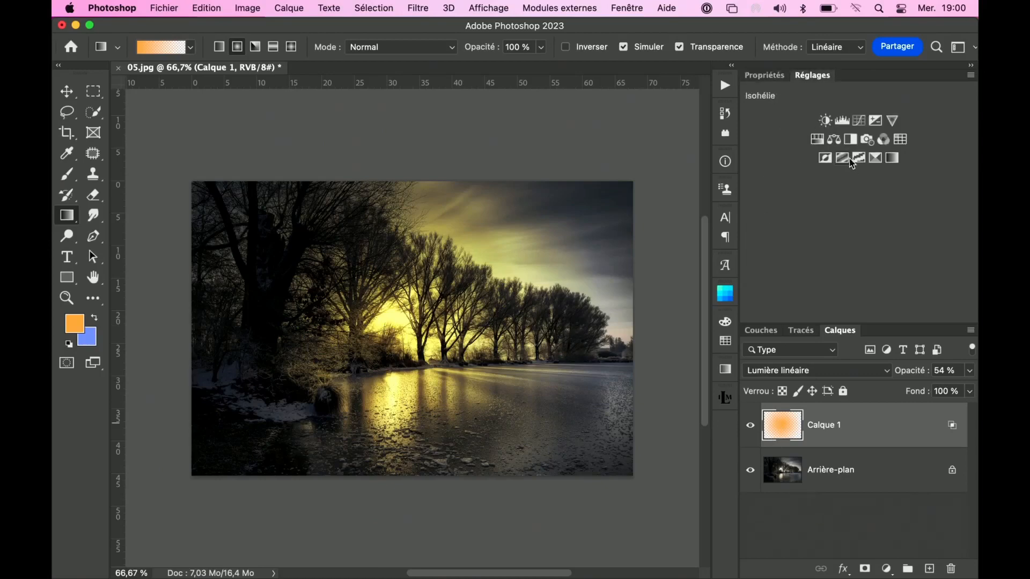
click(818, 141)
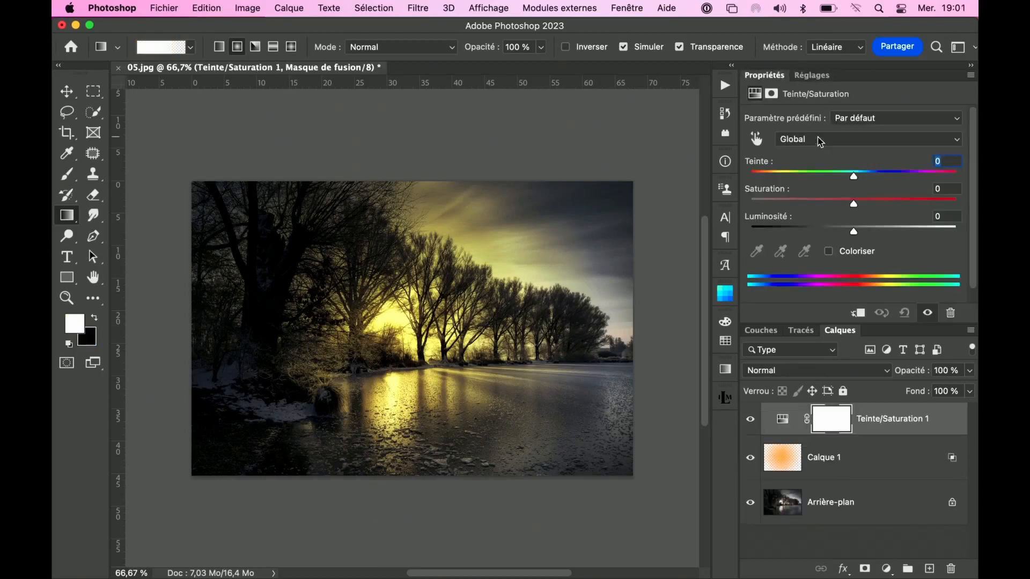
click(857, 313)
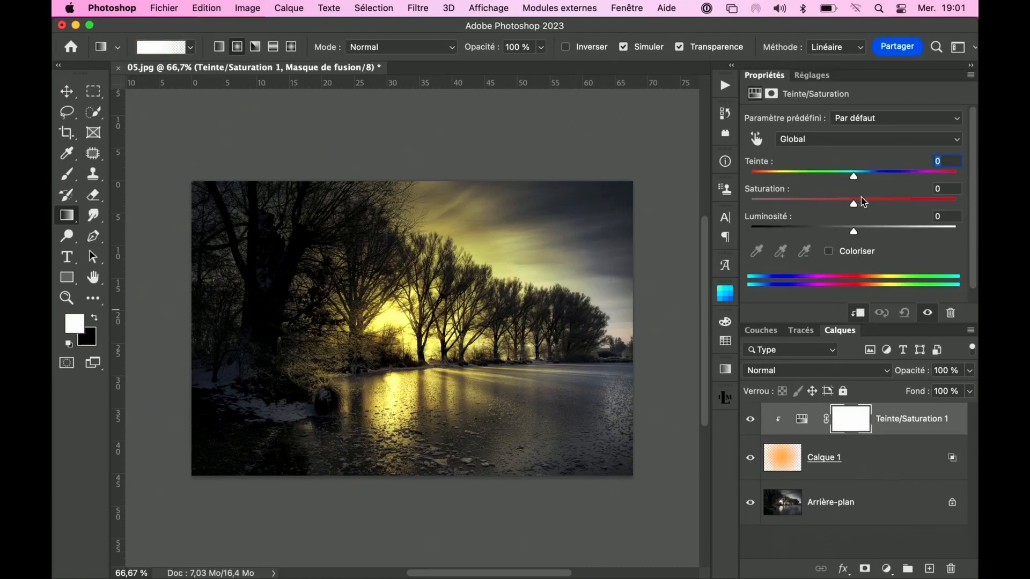
drag(855, 175, 880, 206)
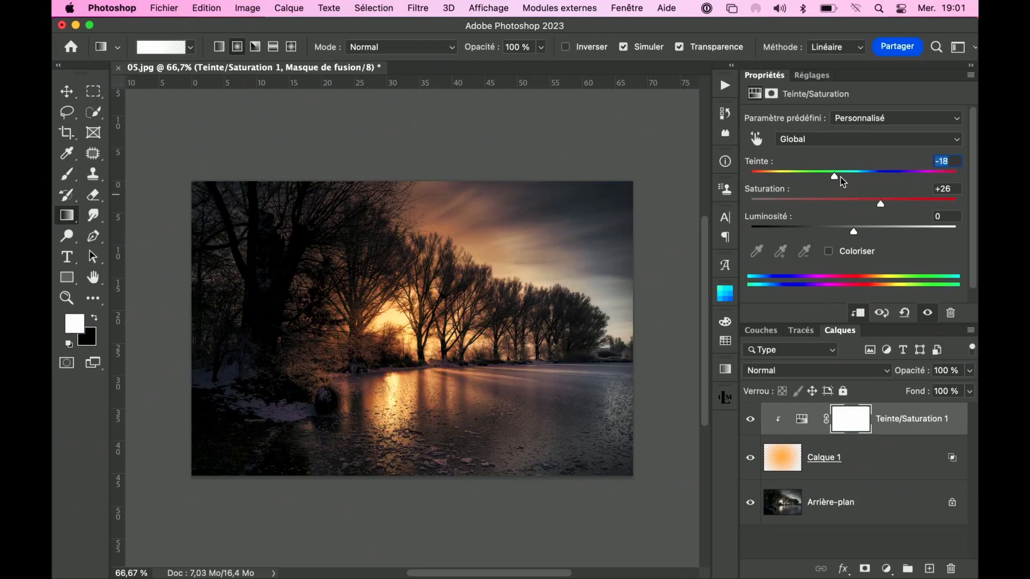
drag(839, 177, 842, 176)
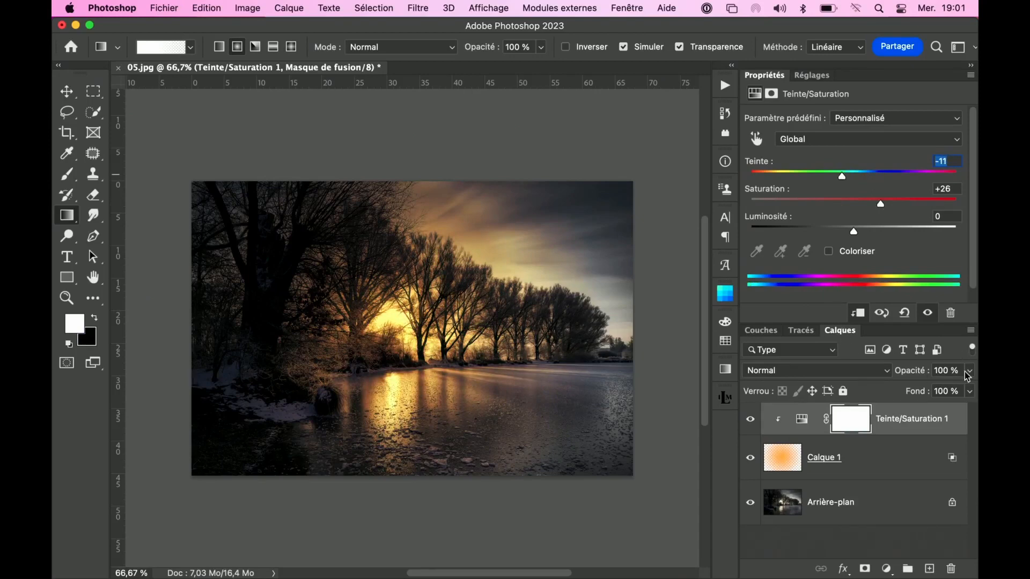
Set the opacity of the gradient layer Calque 1 to 67% and its blend mode to Incrustation
click(805, 456)
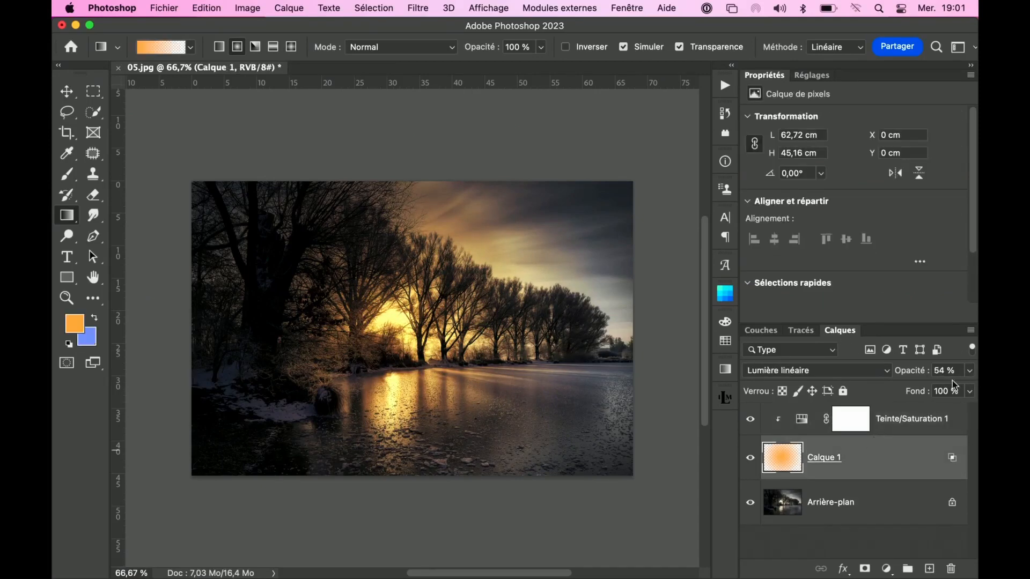
click(970, 372)
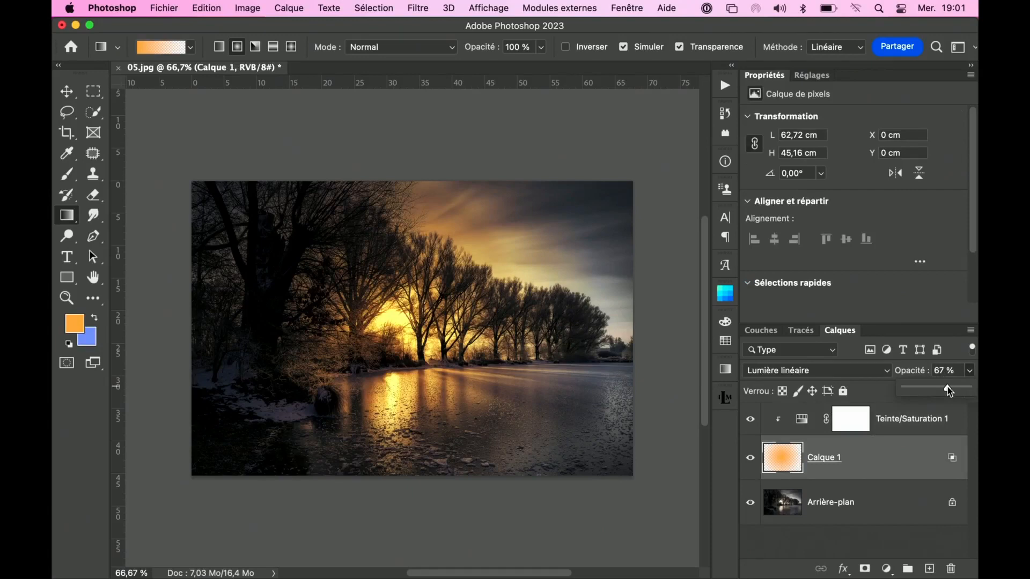
click(777, 371)
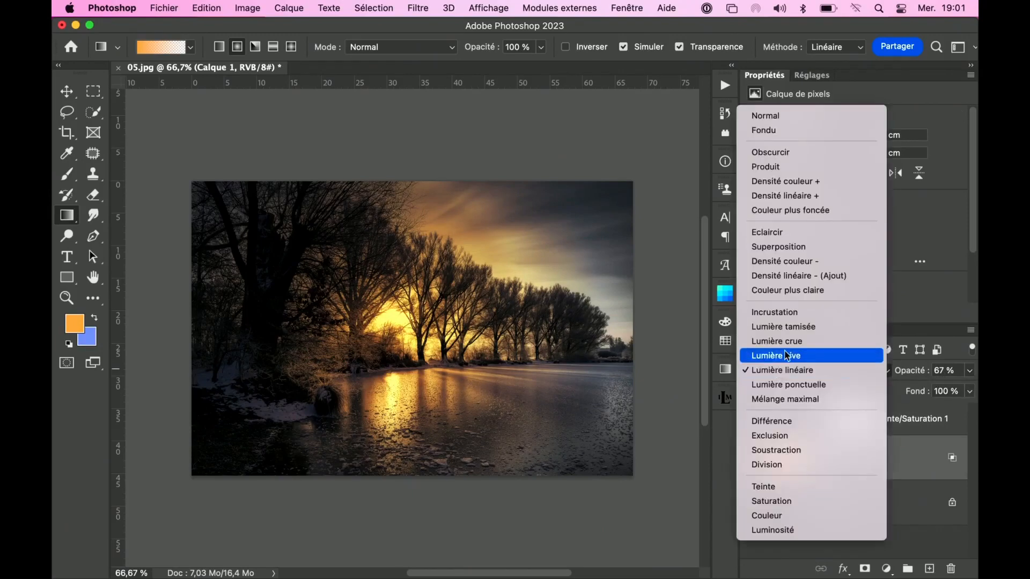
click(775, 312)
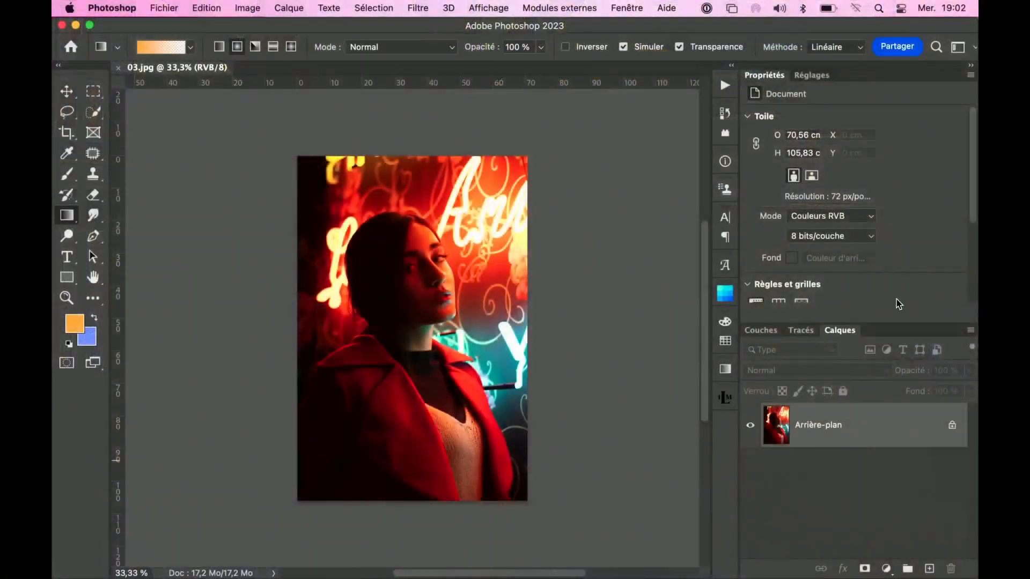
Add a Niveaux adjustment layer to 03.jpg with the midtone input at 1,75 and the black input at 11
click(817, 75)
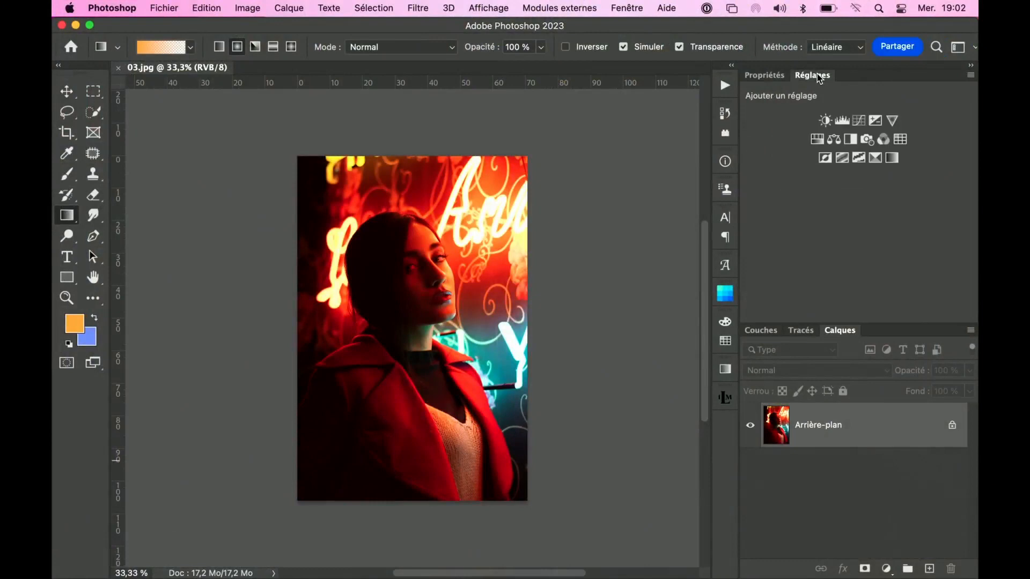
click(844, 122)
drag(864, 223, 831, 227)
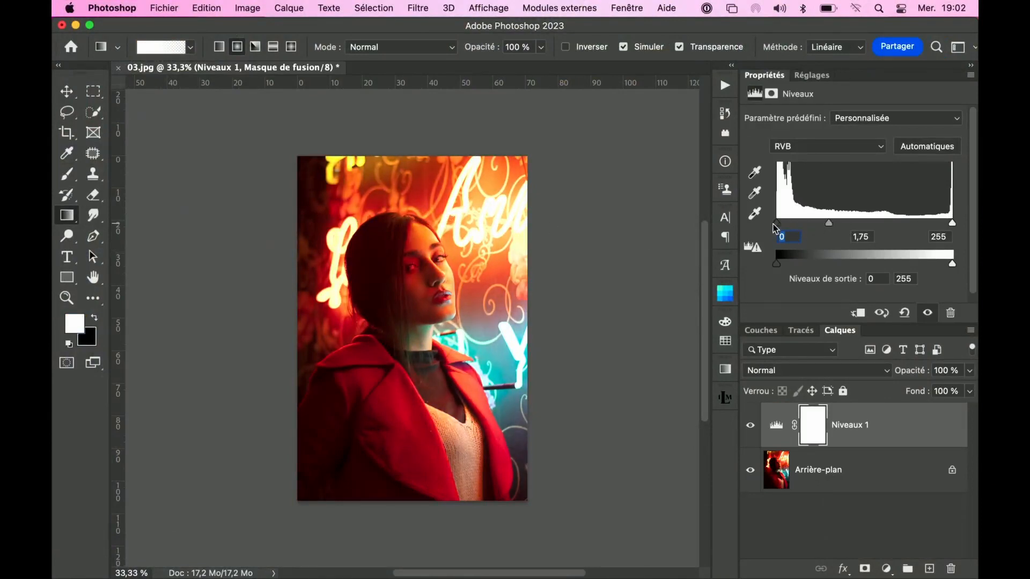
drag(777, 223, 786, 227)
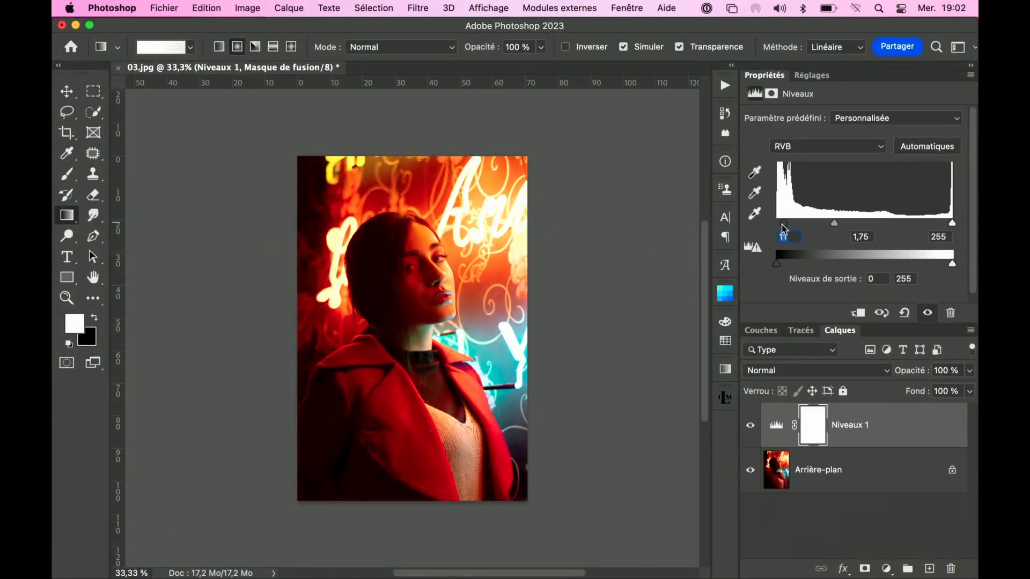
Compare the portrait with the Niveaux adjustment layer hidden and shown
click(749, 426)
click(749, 426)
click(749, 426)
click(749, 426)
In the Niveaux 1 layer's blending options, split the white Calque du dessous slider to 104 / 208
double_click(931, 429)
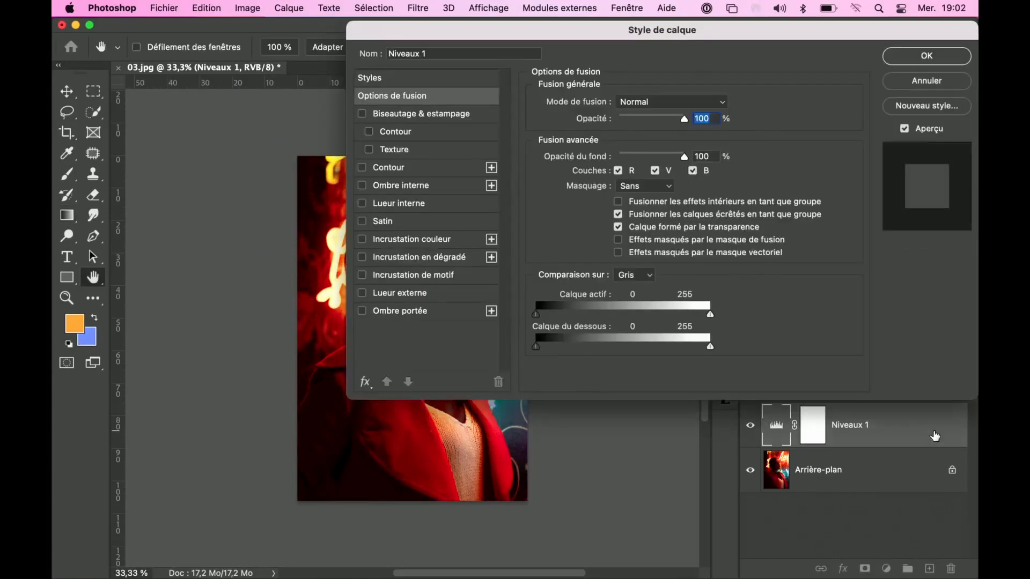
drag(493, 29, 740, 29)
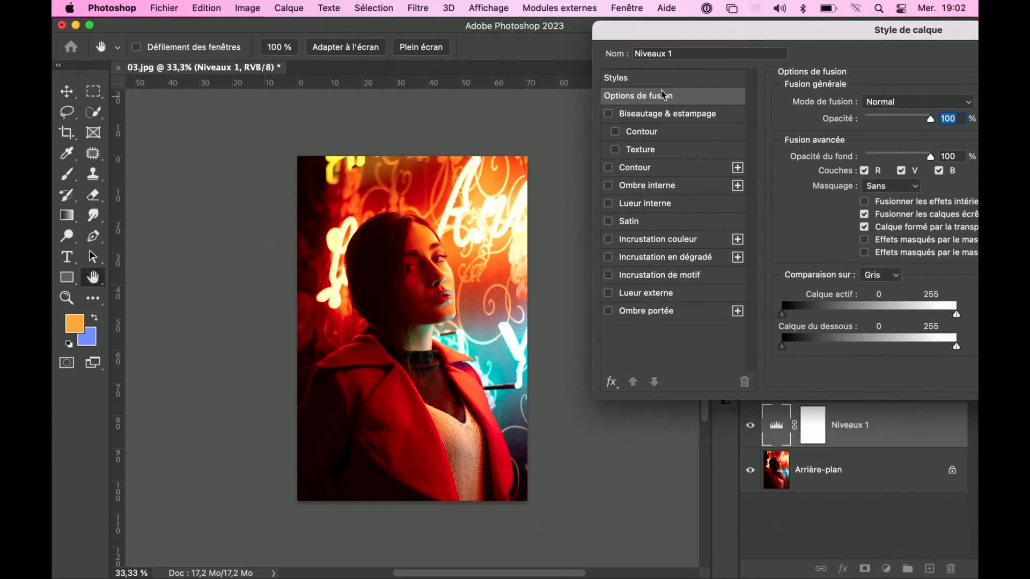
drag(725, 34, 679, 31)
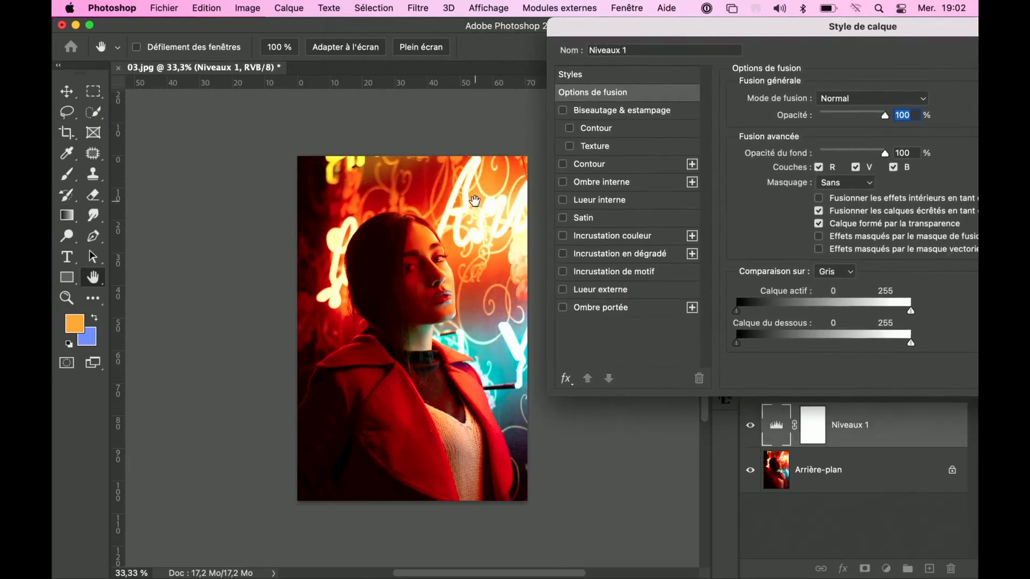
mouse_move(914, 345)
mouse_down()
mouse_move(867, 342)
mouse_move(911, 343)
mouse_up()
drag(907, 346, 837, 343)
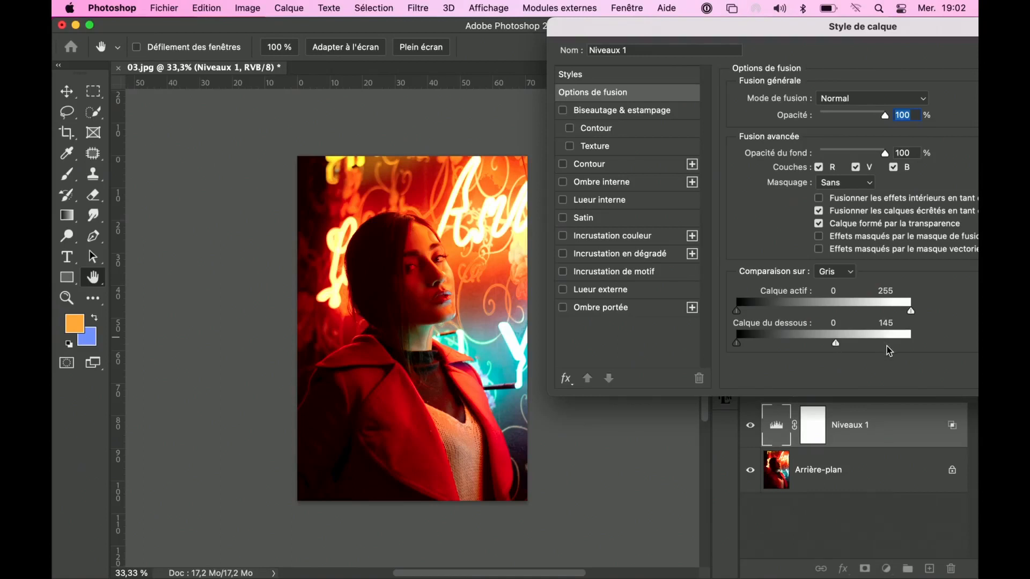
drag(838, 344, 881, 345)
drag(654, 39, 663, 39)
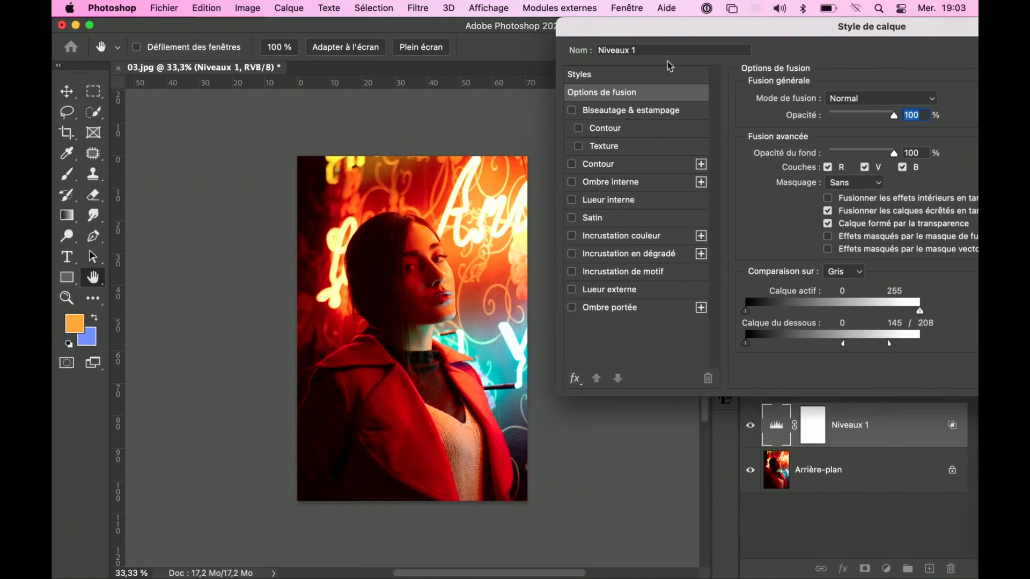
drag(842, 344, 817, 342)
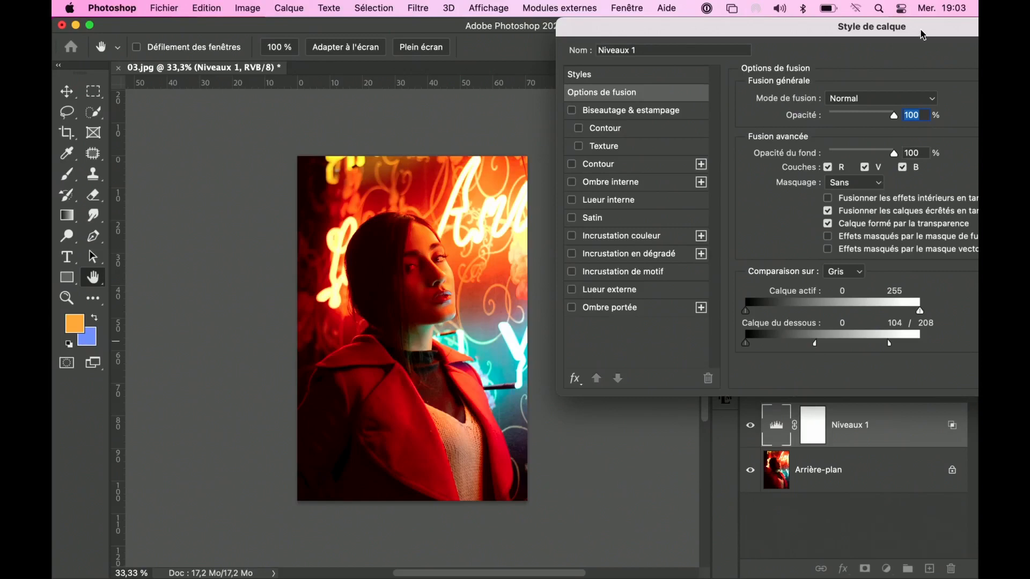
Compare the portrait with the layer style preview off and on, and accept the blending options
drag(923, 35, 770, 40)
drag(898, 30, 679, 303)
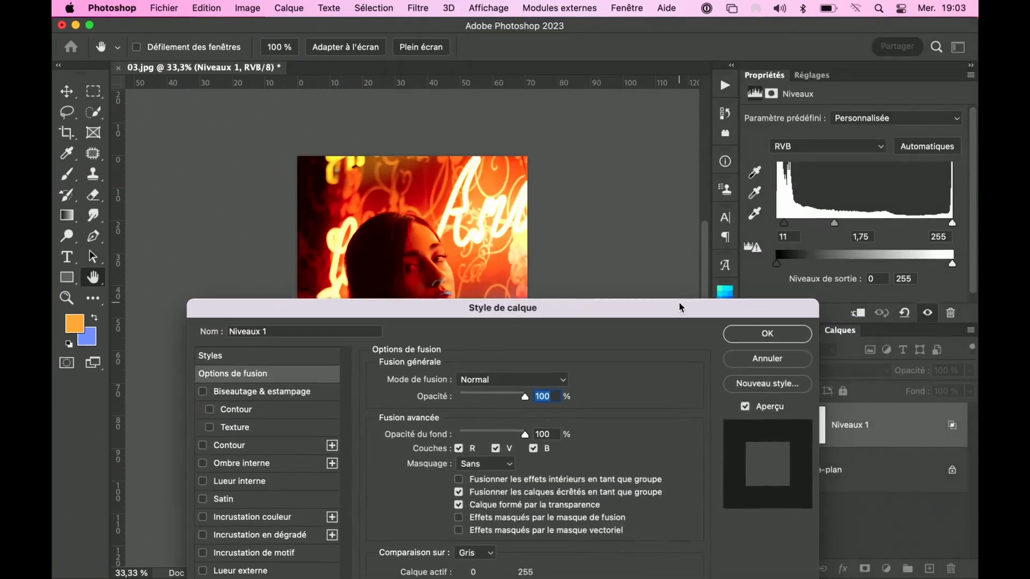
click(749, 407)
click(749, 410)
click(749, 409)
click(748, 409)
click(745, 407)
click(746, 407)
click(765, 334)
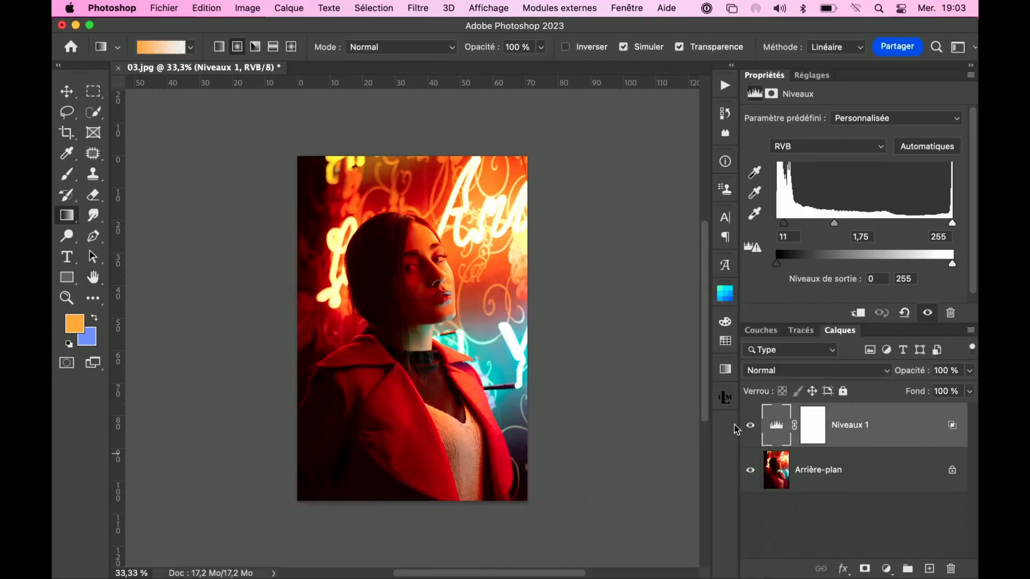
Compare the portrait with the blended Niveaux 1 layer hidden and shown
click(750, 430)
click(750, 430)
click(750, 429)
click(751, 429)
Close 03.jpg without saving and open 68 - Blending options 1.psd from Adobe Bridge
click(117, 68)
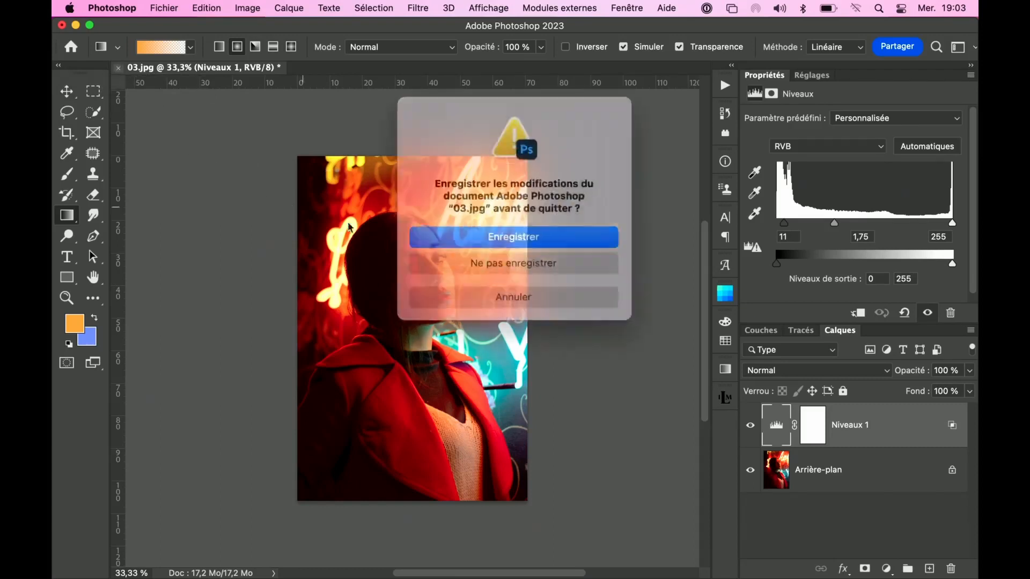
click(503, 259)
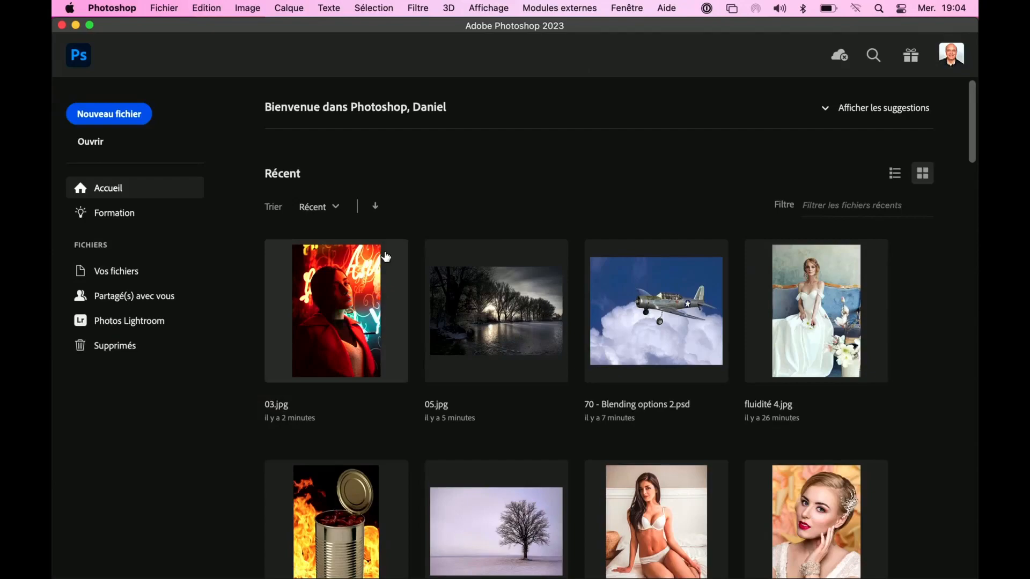
key(ctrl+Up)
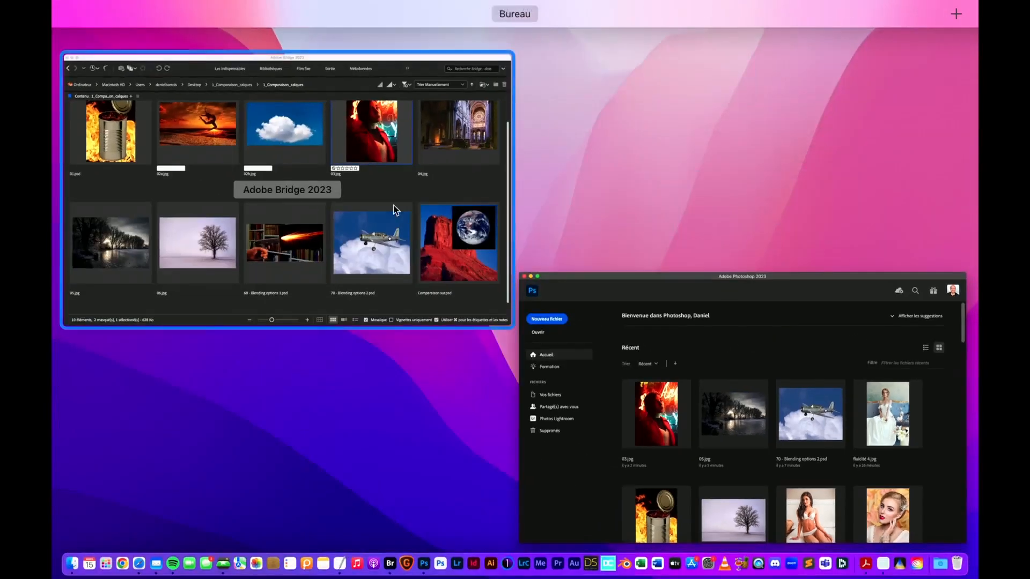
click(395, 189)
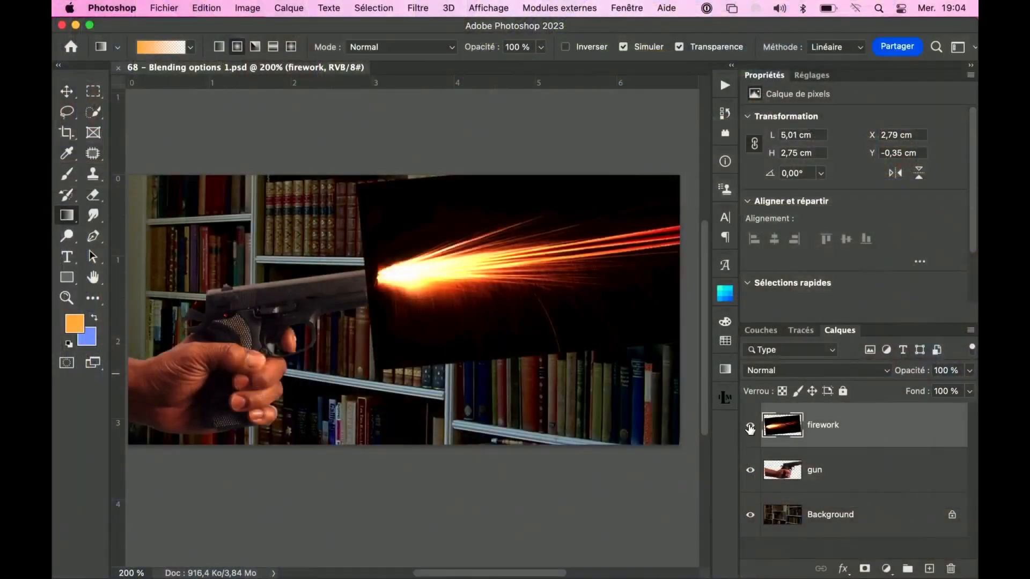
Hide the firework and gun layers, and show them again one by one to examine the composition
click(750, 427)
click(750, 471)
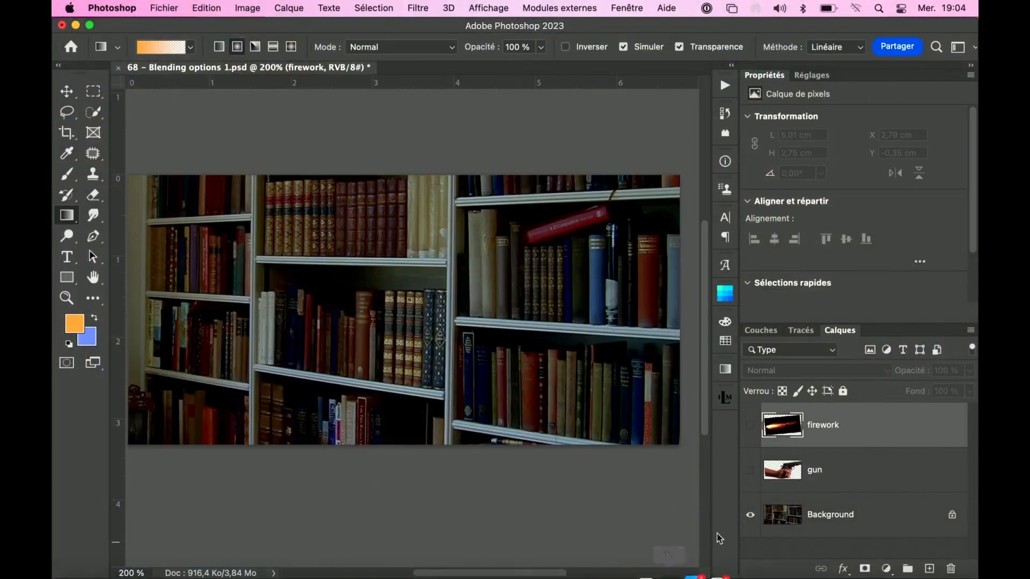
click(750, 471)
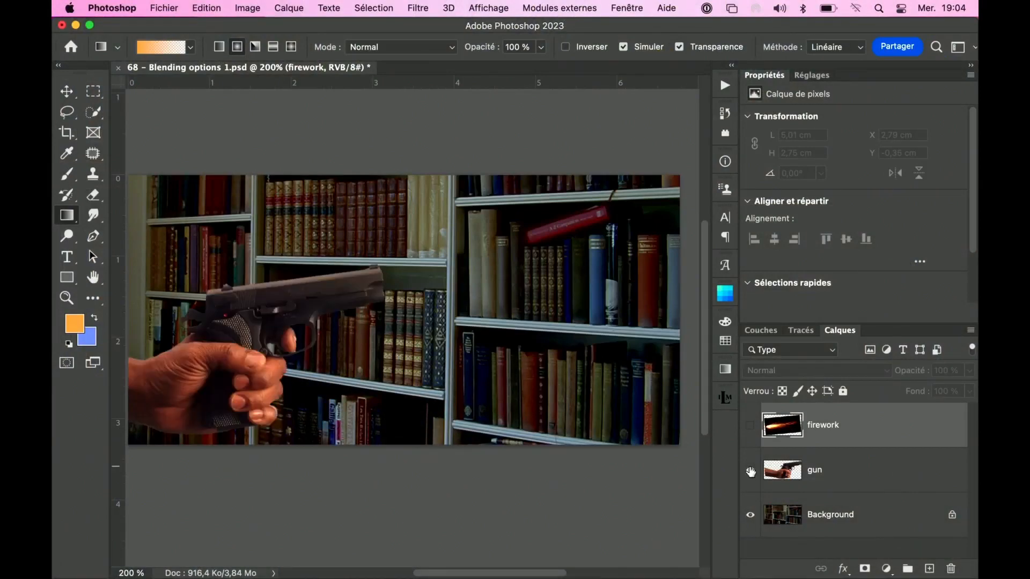
click(750, 425)
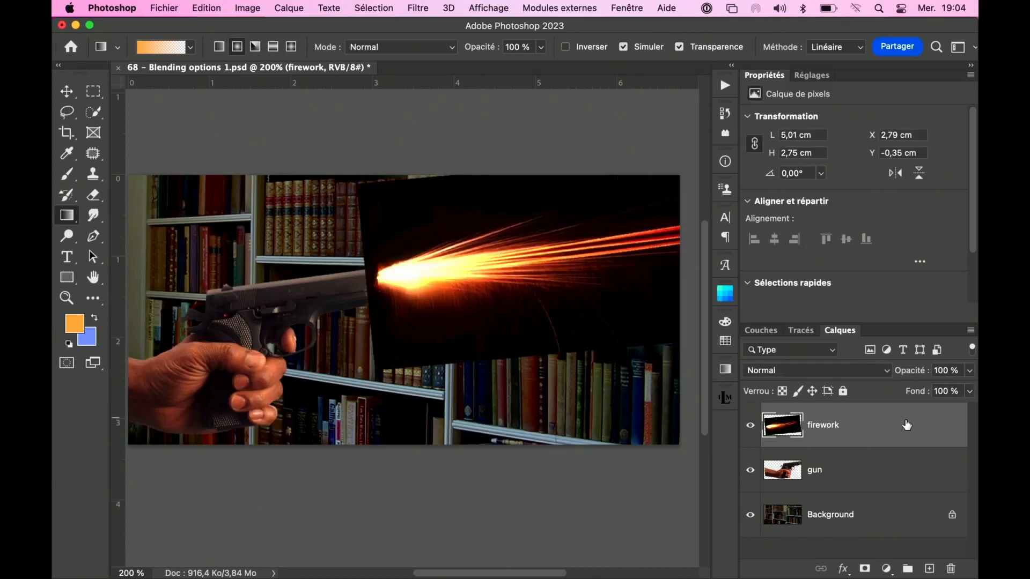
Try to remove the firework layer's black background by splitting the black Calque actif slider to 30 / 143 in its blending options
double_click(908, 425)
drag(590, 209, 947, 100)
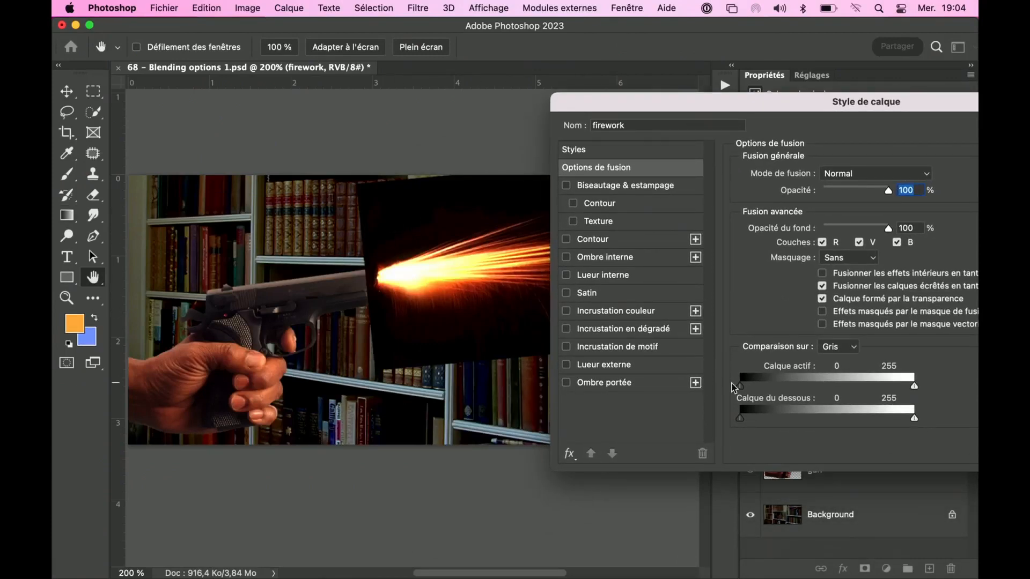
drag(741, 387, 747, 387)
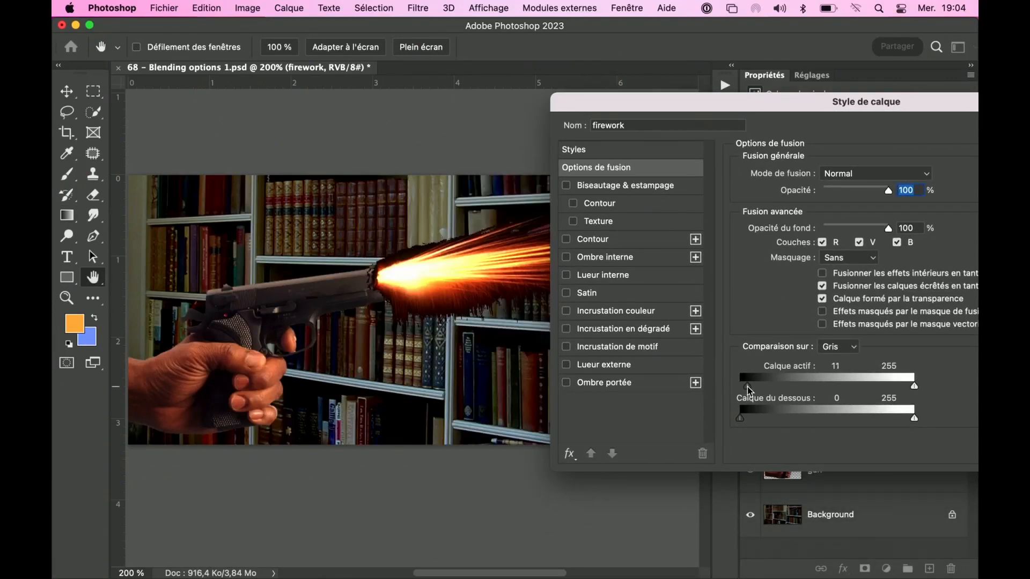
drag(685, 104, 791, 91)
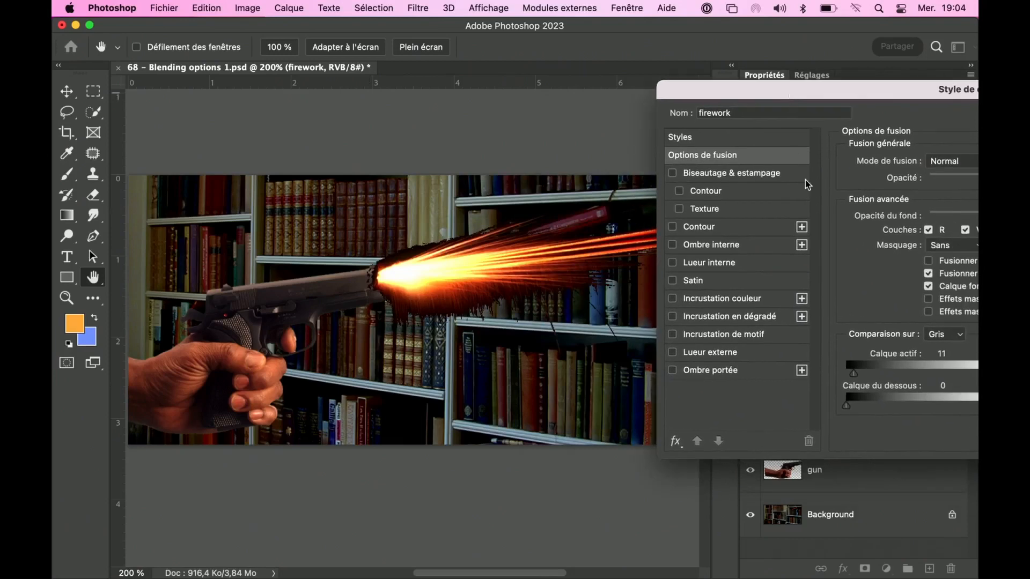
drag(853, 373, 946, 381)
drag(853, 374, 865, 371)
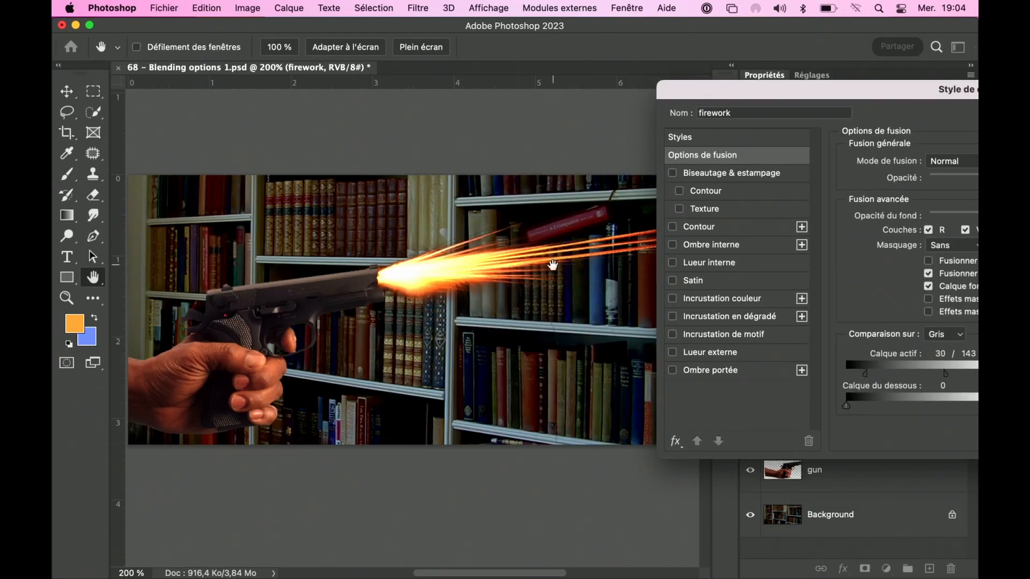
drag(583, 275, 513, 279)
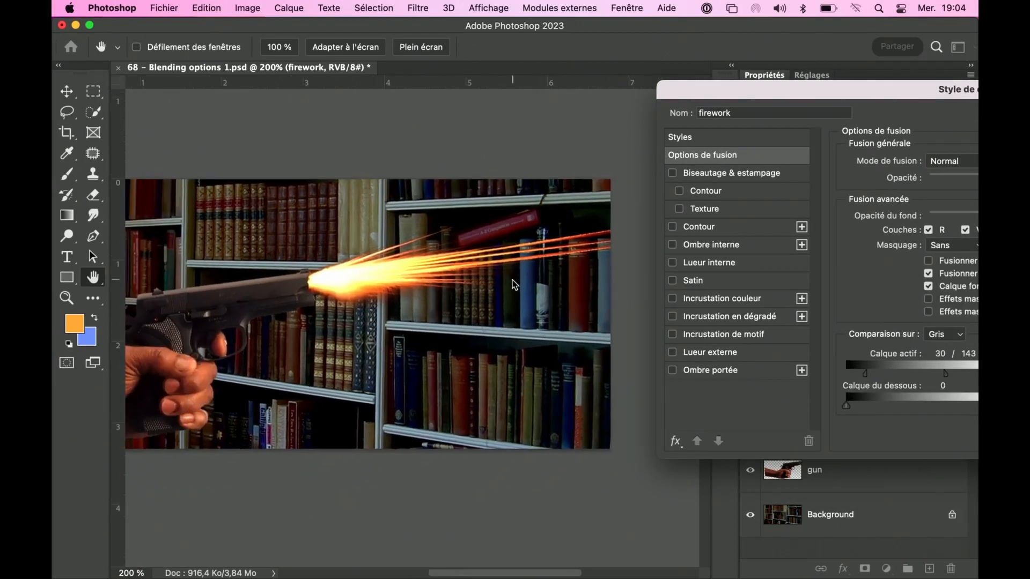
drag(874, 103, 759, 132)
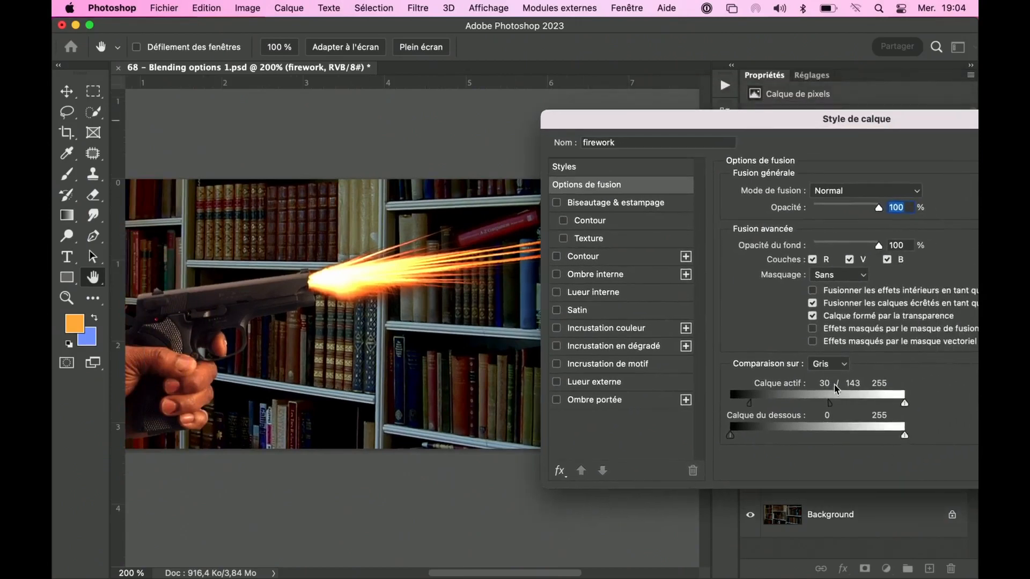
Reset the firework layer's black Calque actif slider to 0, set its blend mode to Superposition and accept the layer style
drag(830, 404, 687, 401)
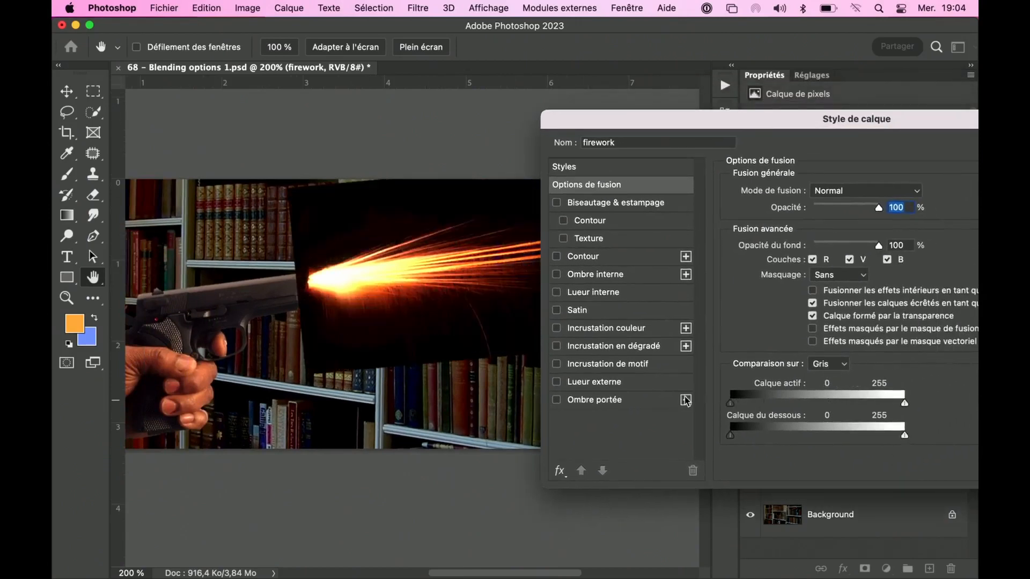
click(845, 191)
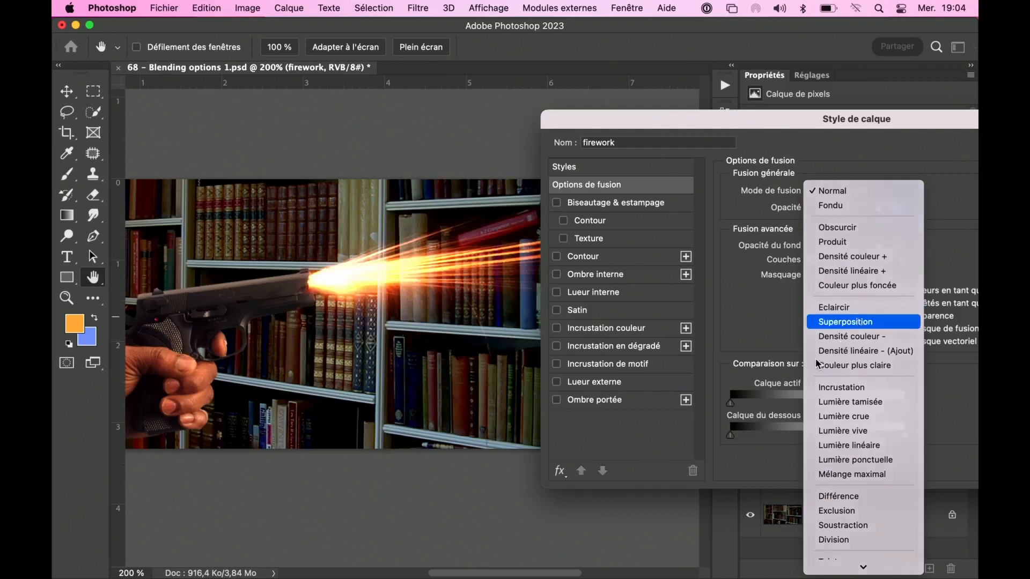
click(845, 322)
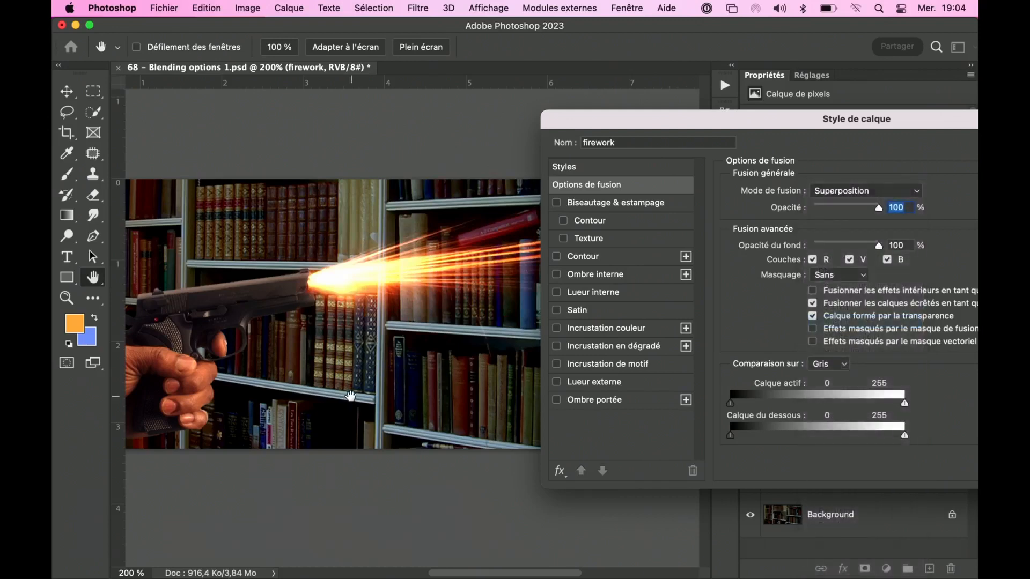
drag(836, 116, 610, 136)
click(883, 168)
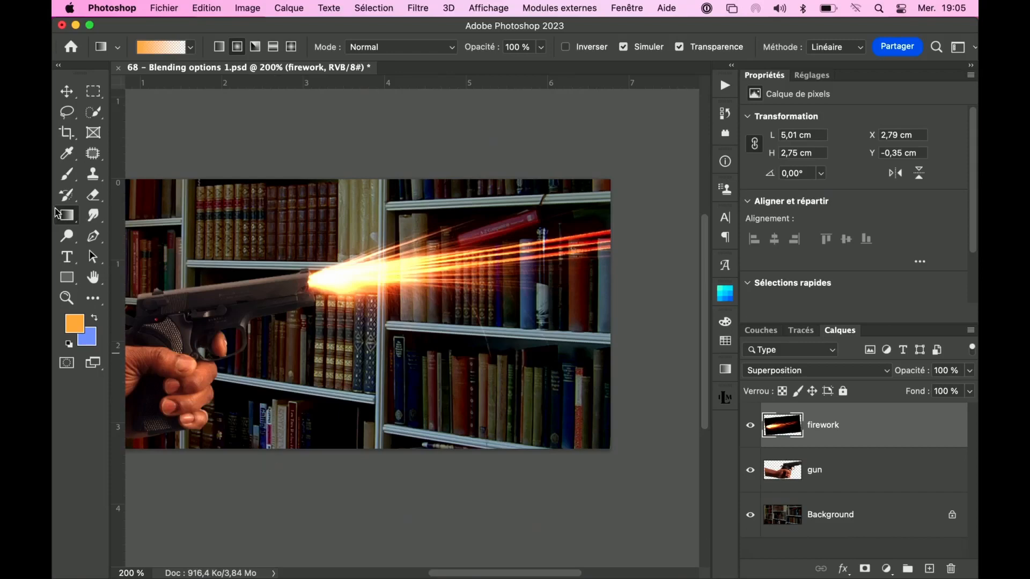
Close 68 - Blending options 1.psd without saving and open 06.jpg from Adobe Bridge
click(118, 69)
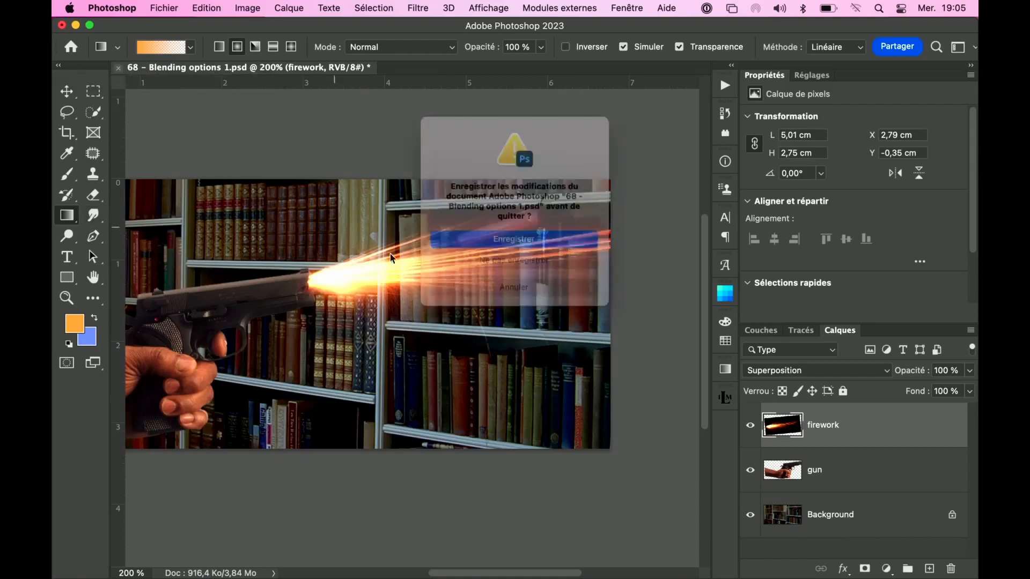
click(469, 266)
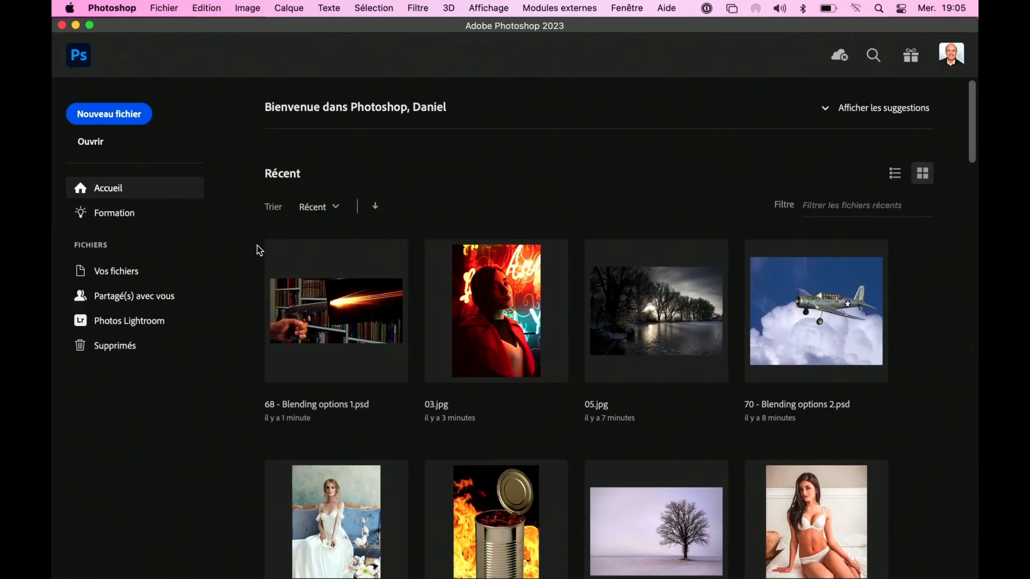
key(ctrl+Up)
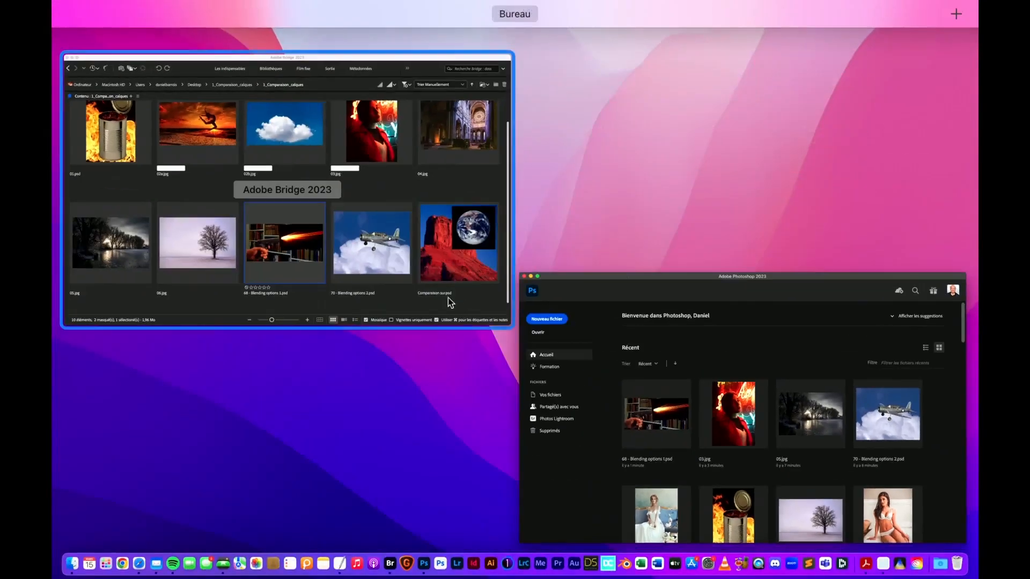
click(198, 300)
double_click(351, 396)
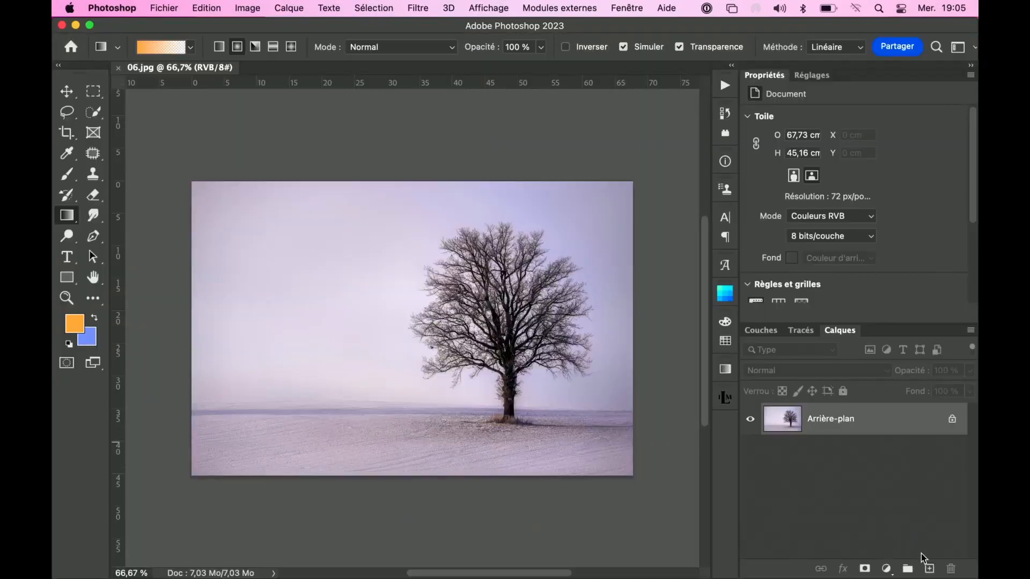
Add a new empty layer to 06.jpg and choose the Premier plan -> arrière-plan preset for the gradient
click(930, 569)
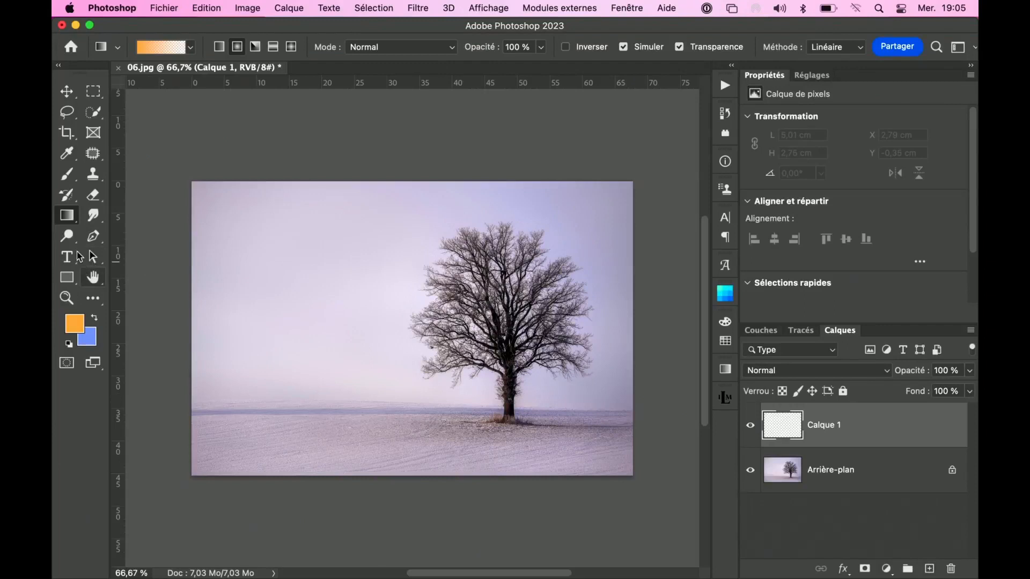
click(169, 48)
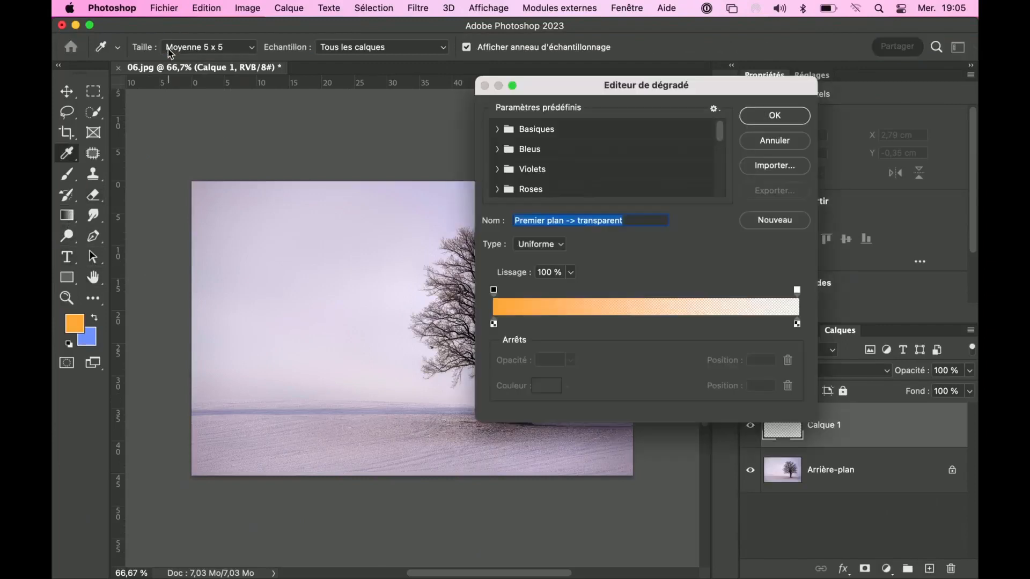
click(498, 129)
click(515, 154)
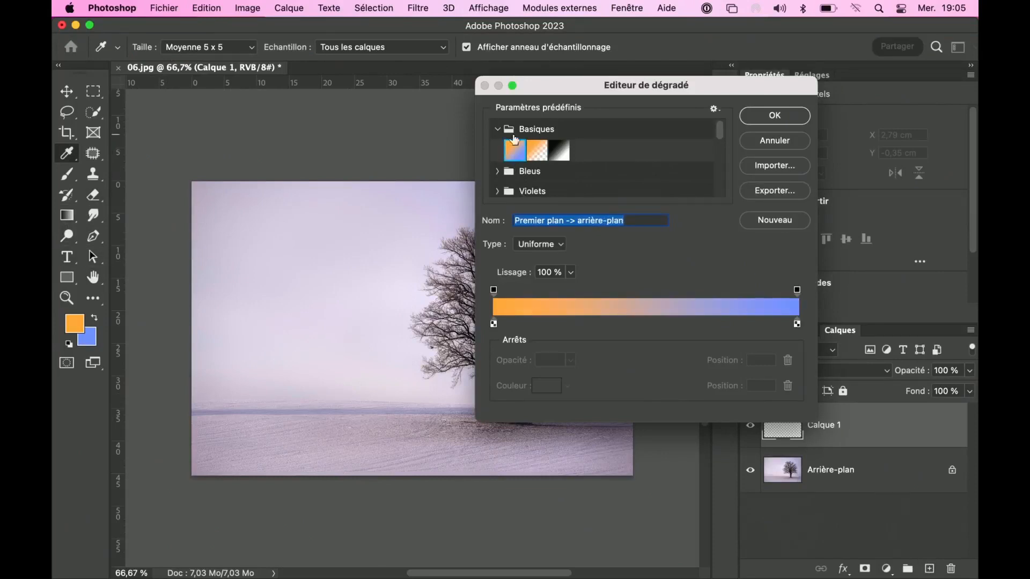
click(765, 120)
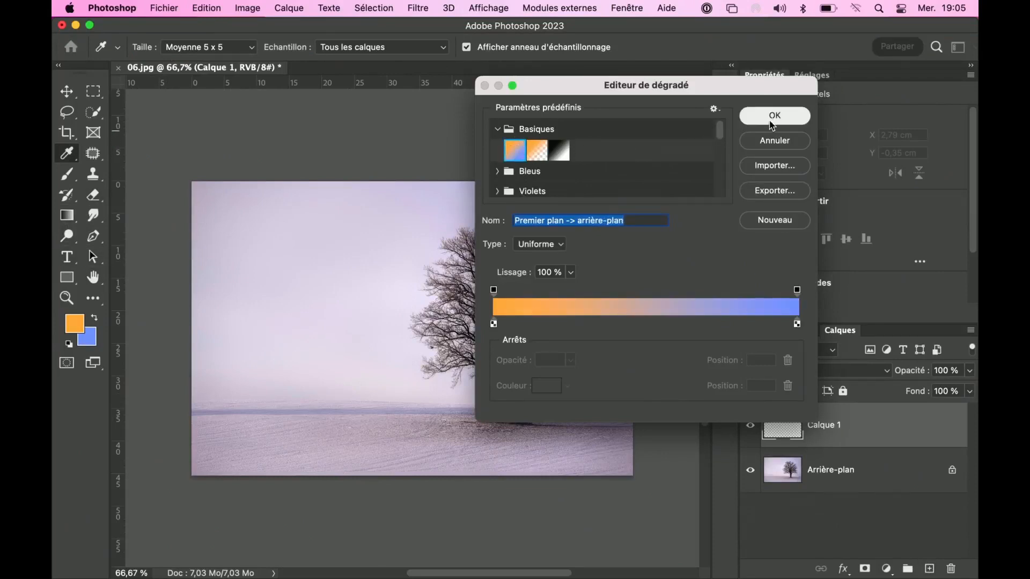
Set the foreground colour to pink f991f0 and return to the Gradient tool
click(75, 327)
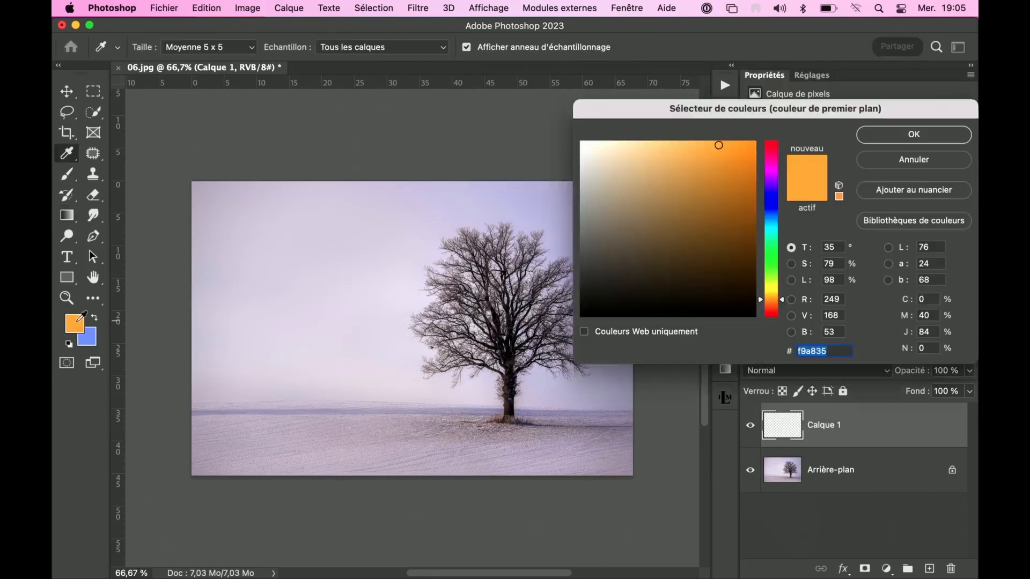
click(771, 168)
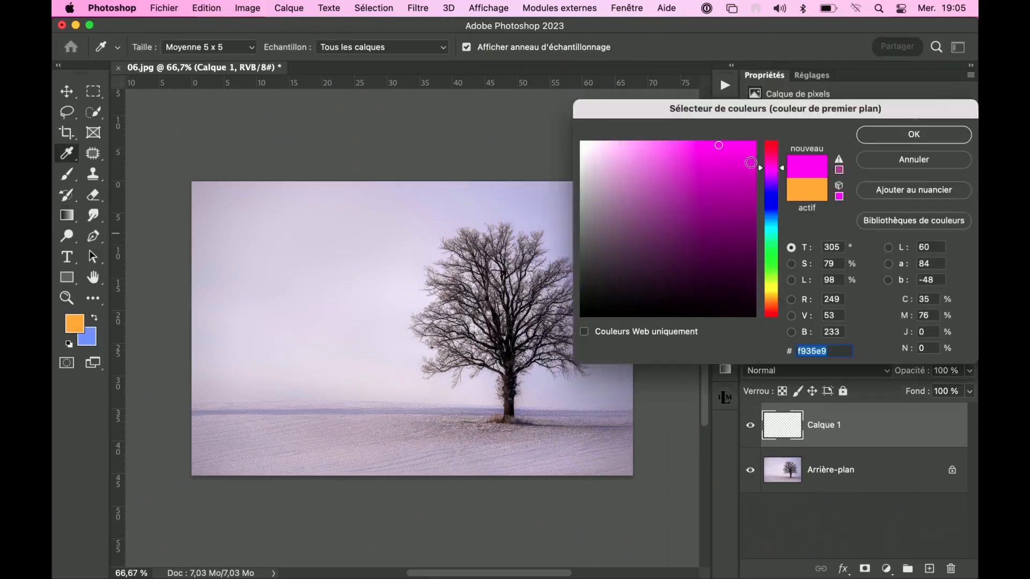
click(655, 145)
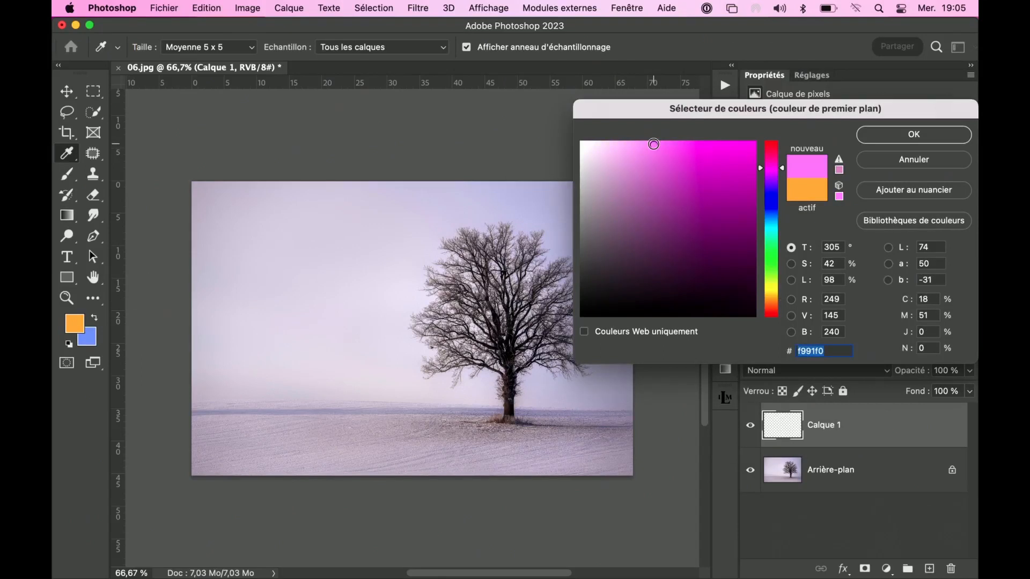
click(915, 138)
key(g)
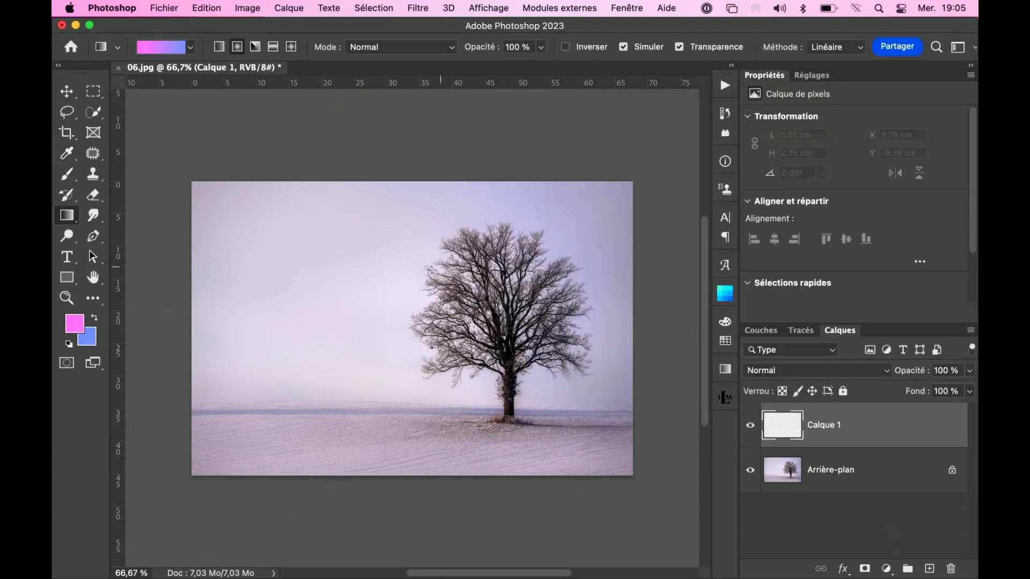
Set the background colour to blue 6277b2 and return to the Gradient tool
click(89, 339)
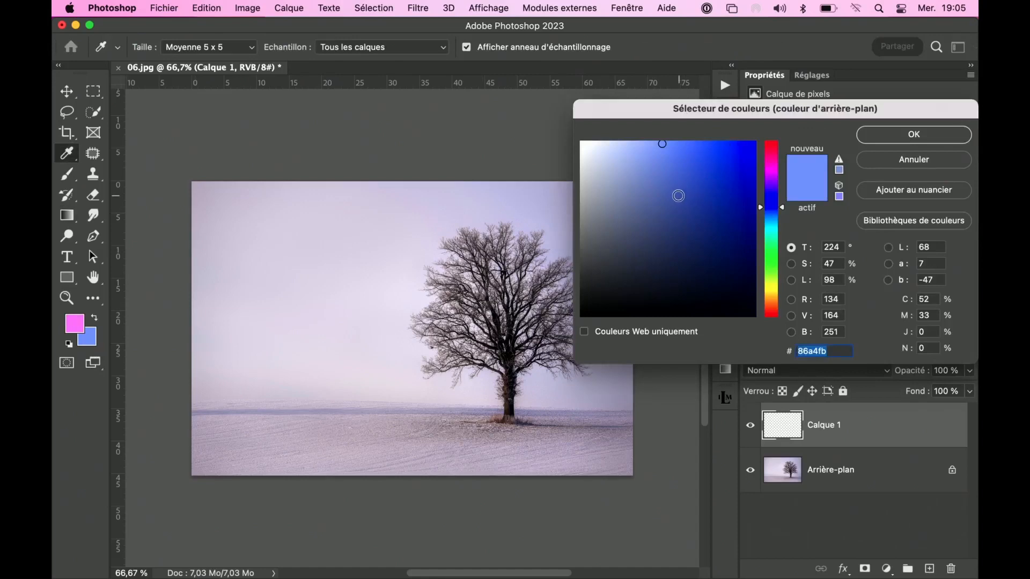
click(670, 199)
drag(671, 198, 659, 194)
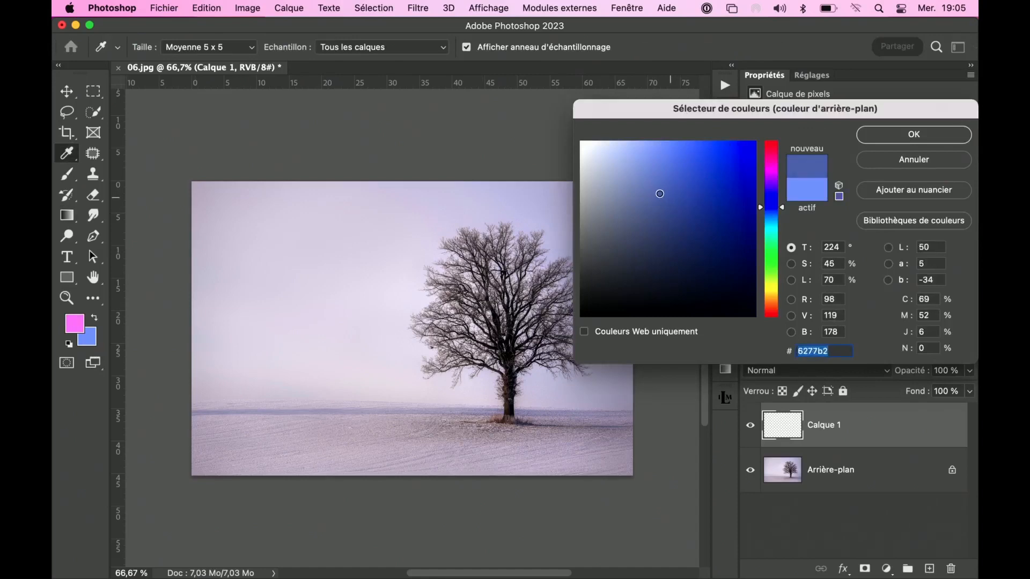
click(912, 144)
key(g)
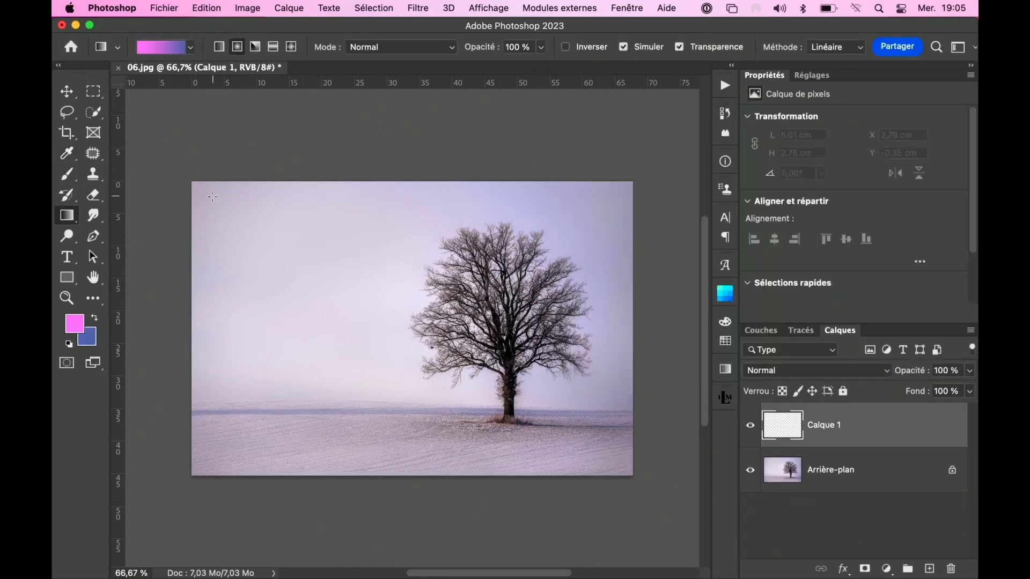
Fill Calque 1 with a linear pink-to-blue gradient running from the image's upper edge to its lower edge
click(219, 47)
drag(389, 181, 384, 390)
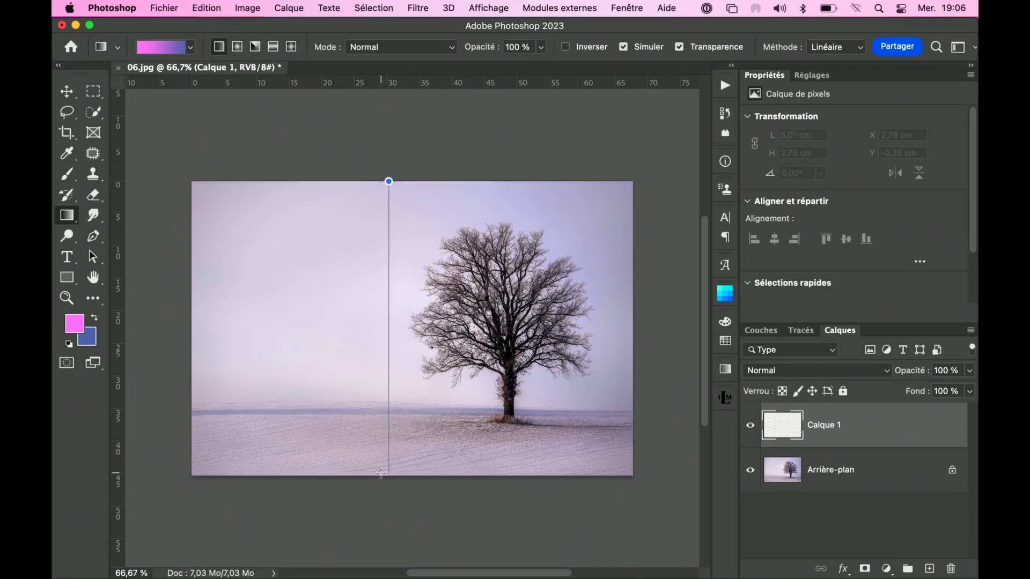
drag(380, 473, 381, 473)
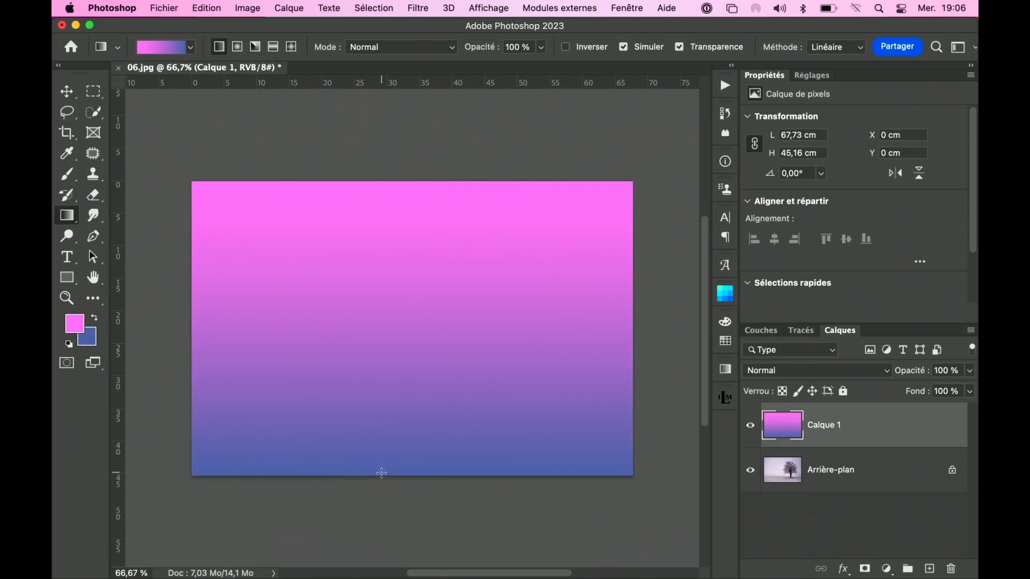
Open Calque 1's blending options and split the black Calque du dessous slider to 37 / 184 to reveal the tree
double_click(905, 435)
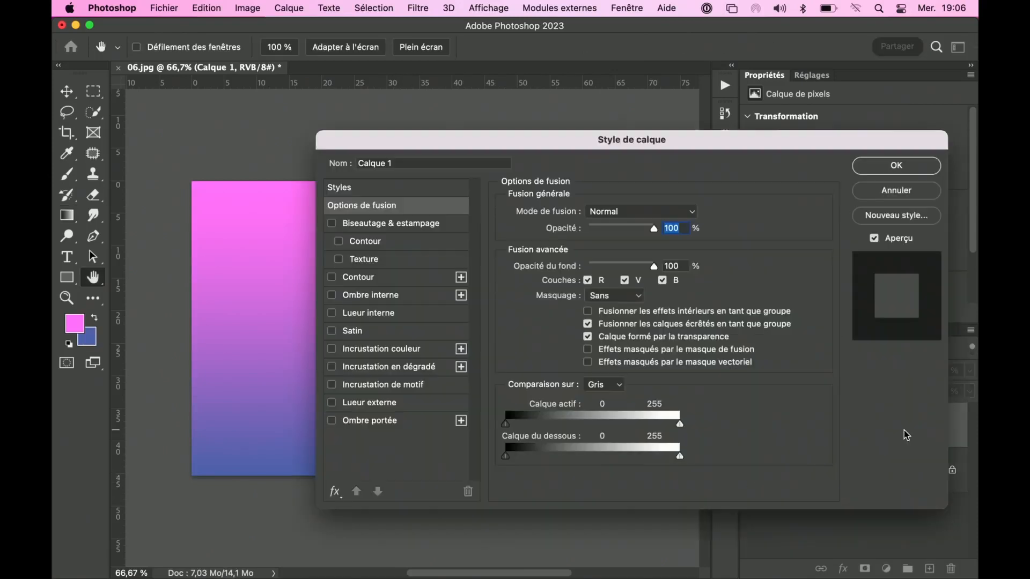
drag(533, 139, 758, 51)
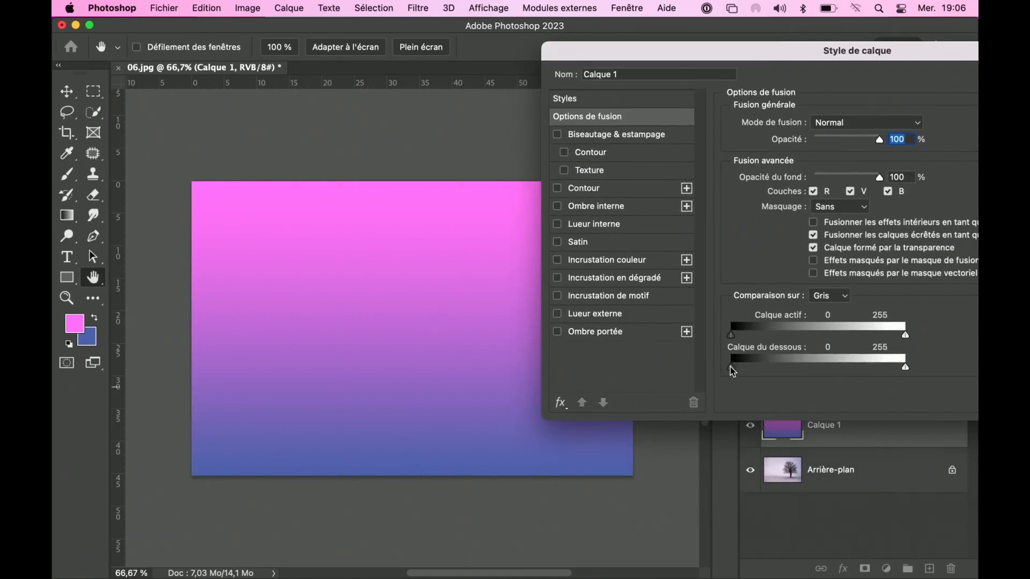
drag(737, 369, 789, 368)
drag(652, 59, 755, 44)
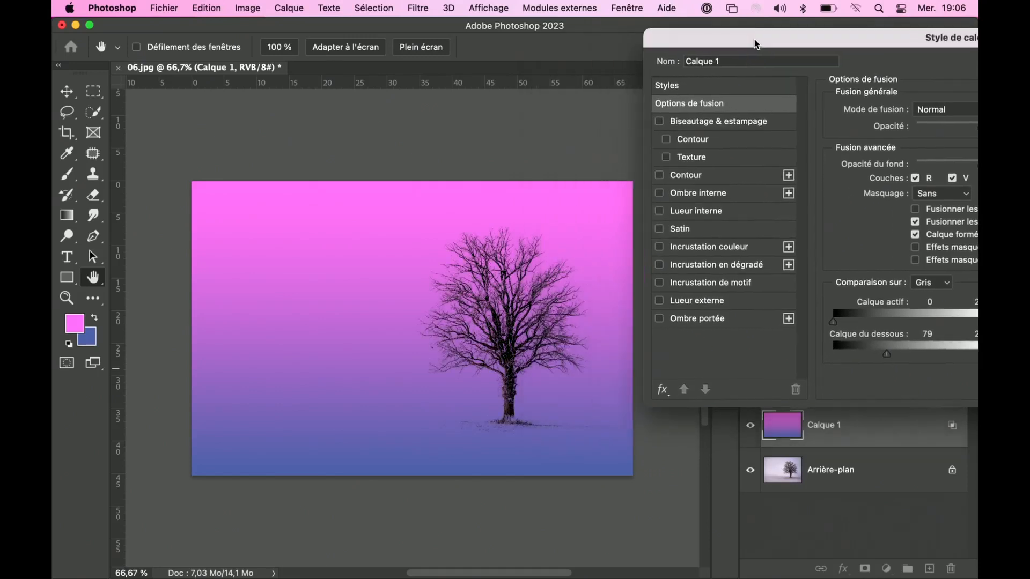
drag(887, 354, 961, 359)
drag(880, 356, 861, 358)
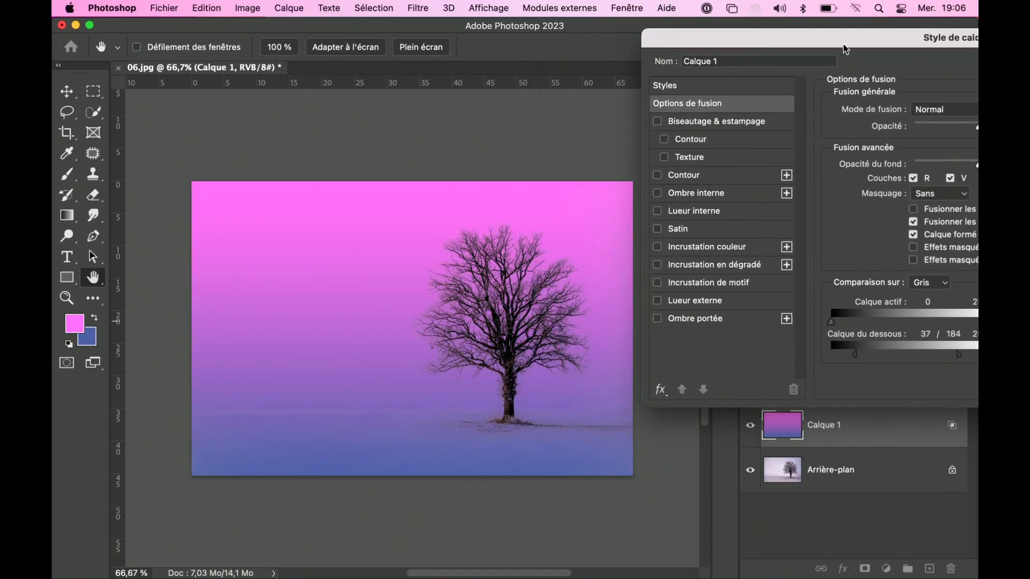
Set the split black Calque du dessous slider to 158 / 247 and accept the layer style
drag(850, 40, 734, 30)
drag(842, 346, 887, 352)
drag(738, 344, 831, 352)
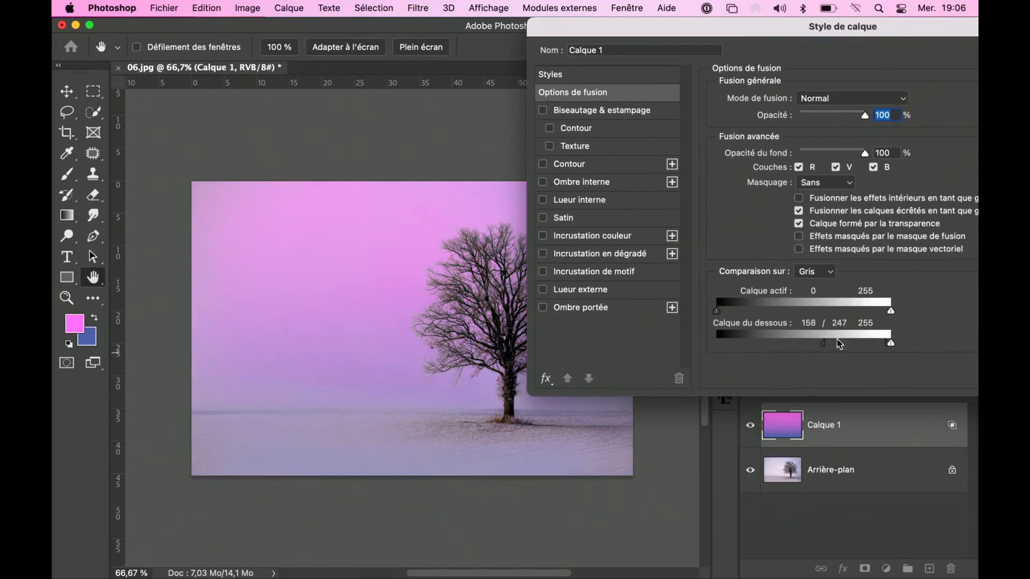
drag(907, 42, 768, 34)
click(919, 56)
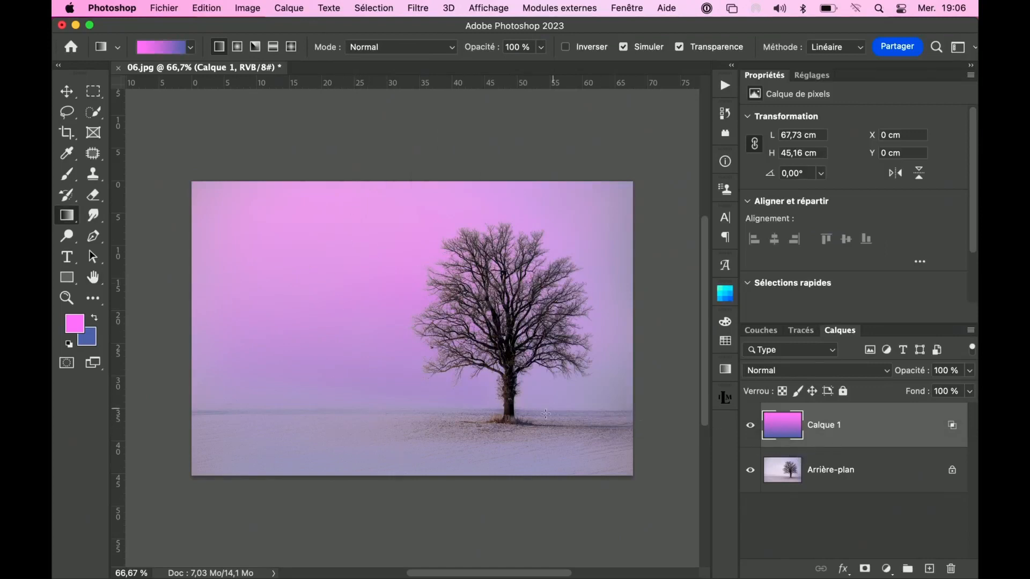
Try adjusting the height of the gradient layer with Free Transform from its lower edge
key(super+t)
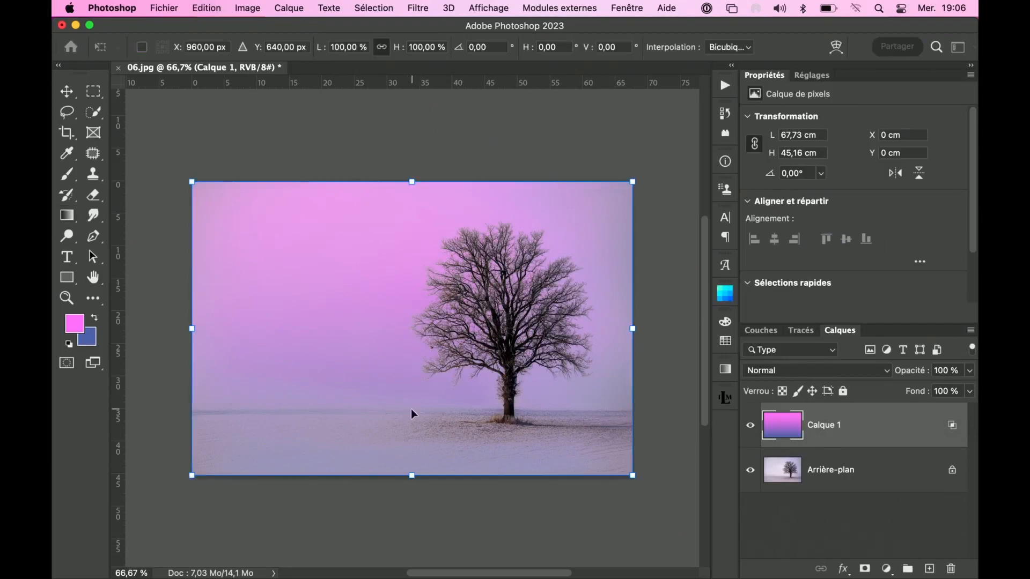
mouse_move(409, 479)
mouse_down()
mouse_move(415, 411)
mouse_move(412, 475)
mouse_up()
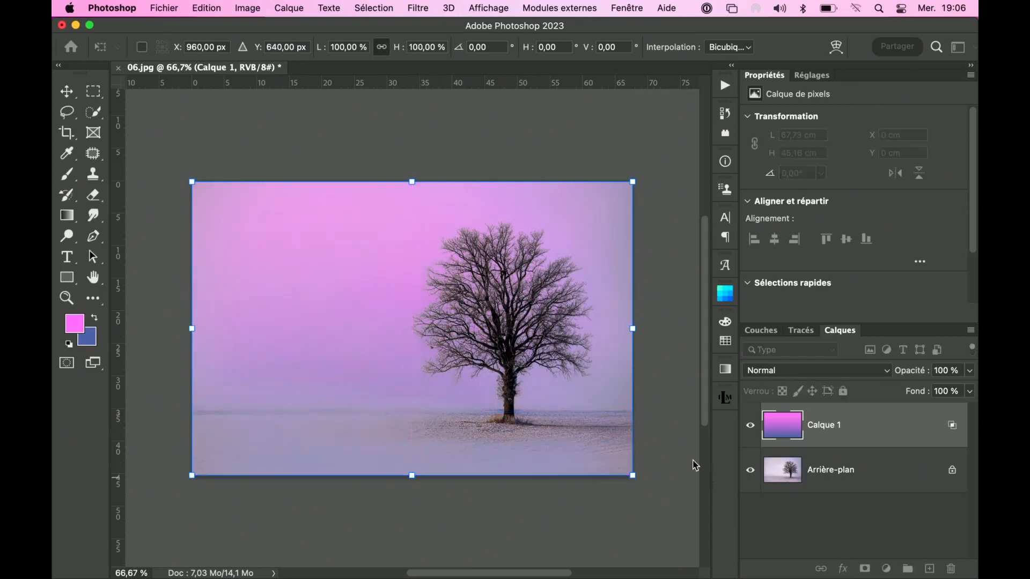
key(Return)
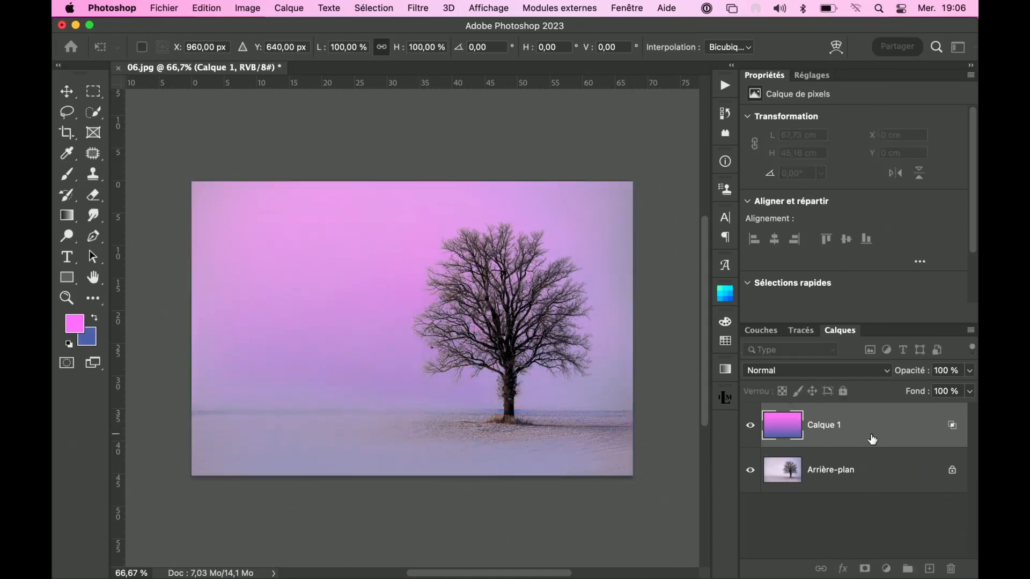
Add a layer mask to Calque 1 and prepare a black 507 px brush at 30 % opacity
key(g)
click(864, 569)
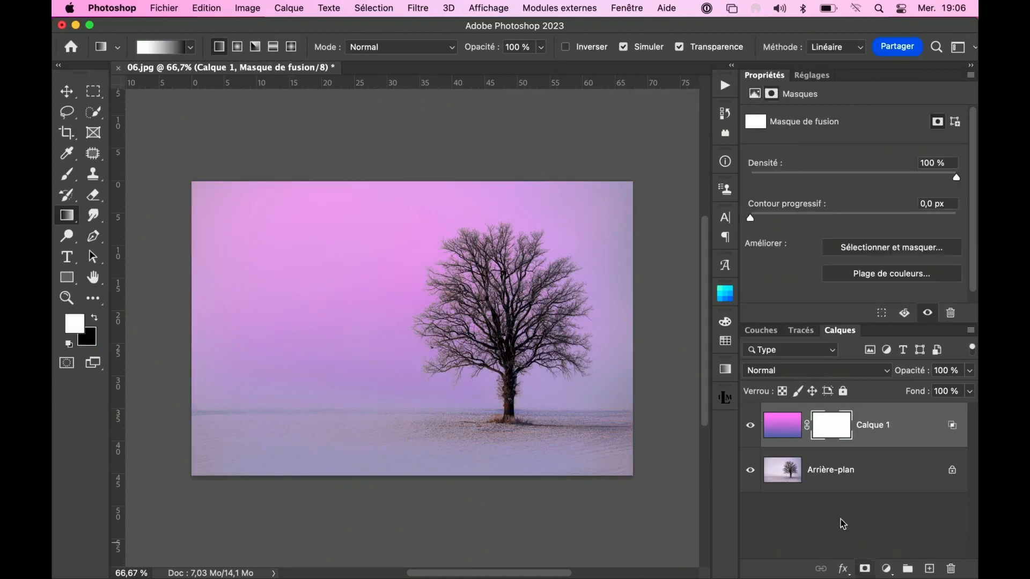
click(69, 177)
mouse_move(302, 340)
mouse_down()
mouse_move(365, 350)
mouse_move(358, 343)
mouse_up()
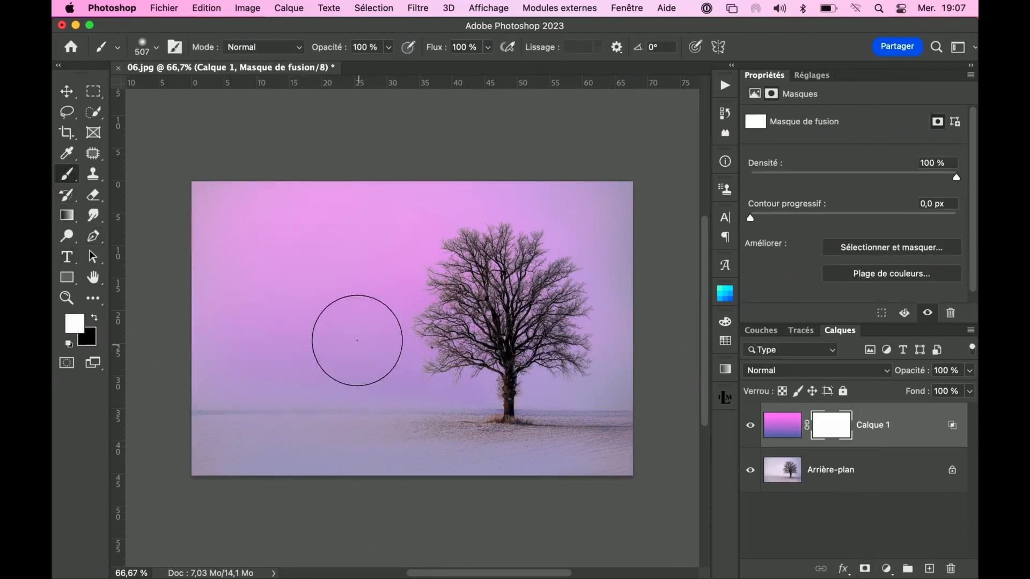
click(388, 47)
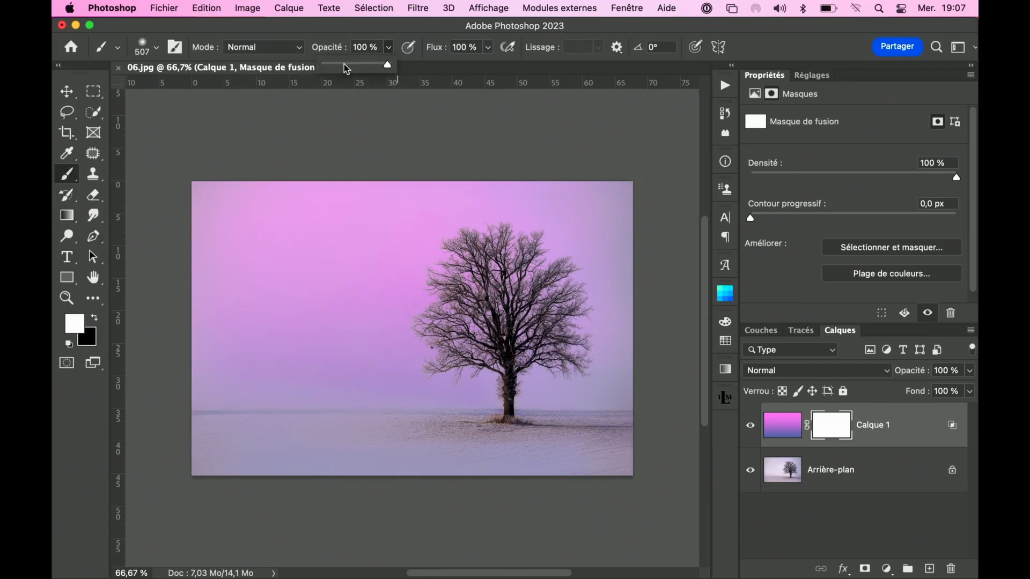
click(346, 69)
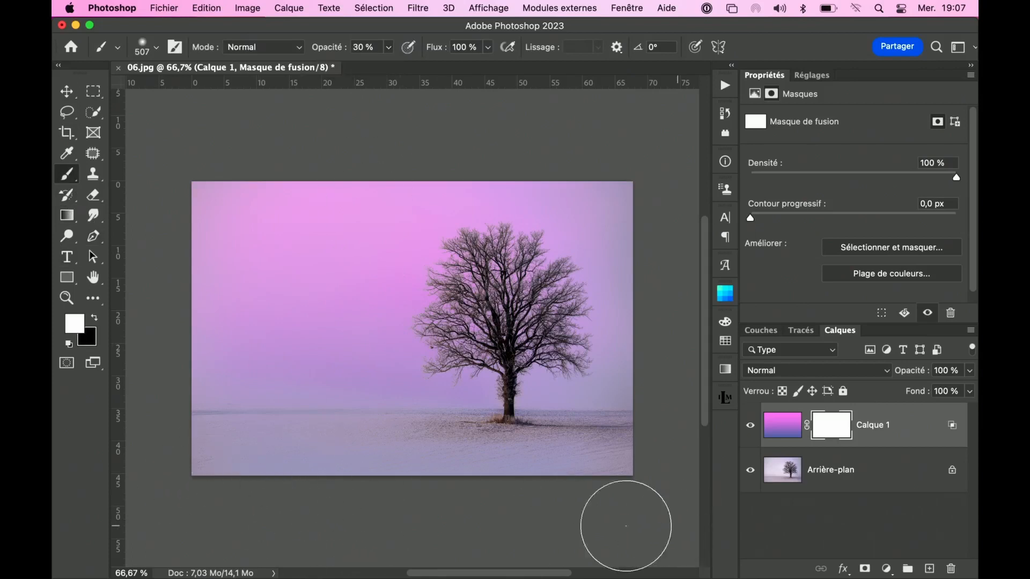
key(x)
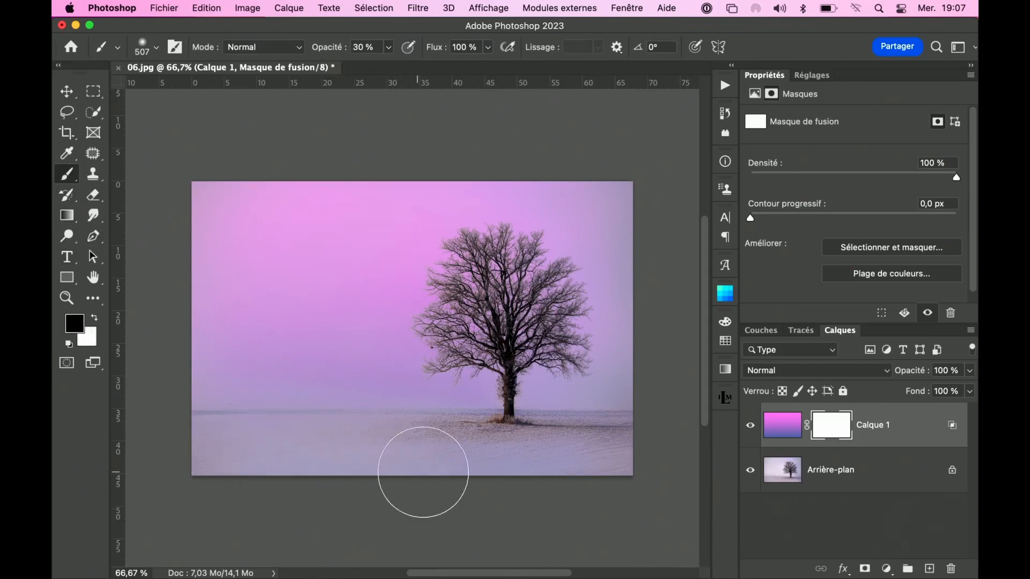
Paint black on the mask over the snowy ground to fade the gradient, and compare with Calque 1 hidden and shown
mouse_move(188, 457)
mouse_down()
mouse_move(545, 474)
mouse_move(455, 511)
mouse_move(238, 489)
mouse_move(507, 472)
mouse_move(579, 477)
mouse_move(179, 477)
mouse_move(237, 462)
mouse_move(549, 461)
mouse_move(363, 499)
mouse_move(136, 475)
mouse_move(600, 473)
mouse_move(407, 495)
mouse_move(228, 472)
mouse_move(671, 491)
mouse_up()
click(751, 425)
click(751, 425)
click(751, 425)
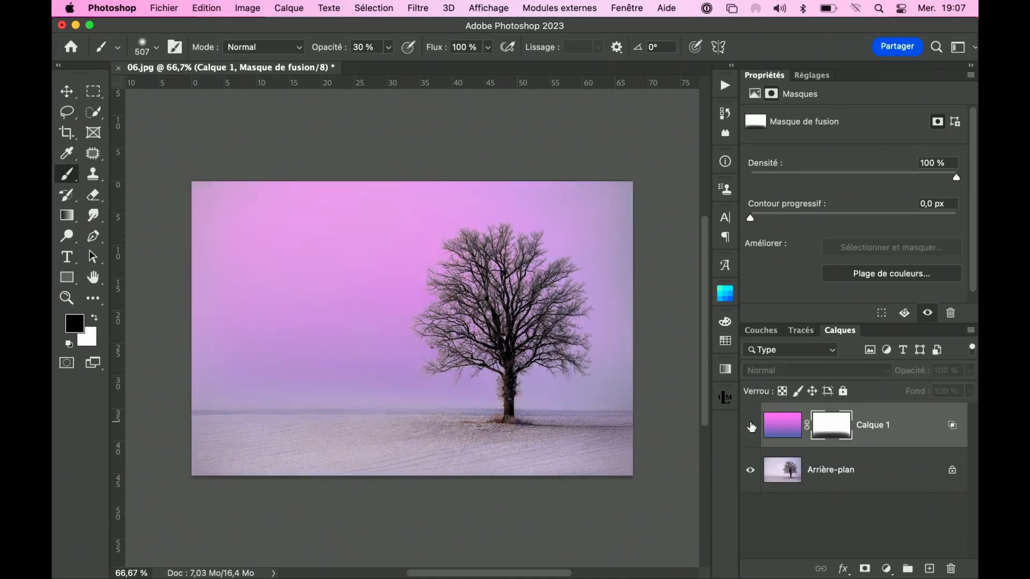
click(751, 425)
Set the gradient layer's blend mode to Obscurcir and its opacity to 68 %
click(781, 434)
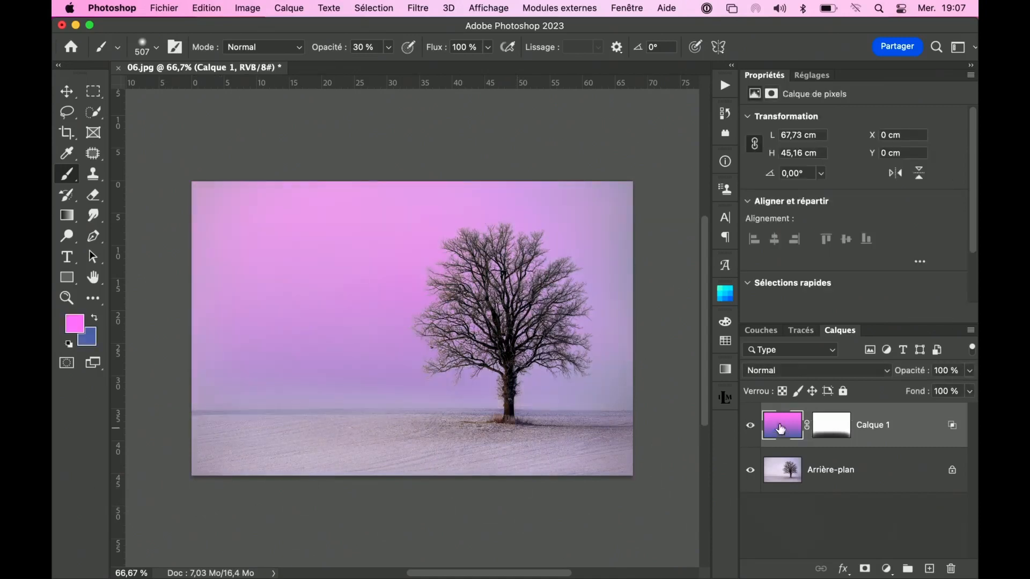
click(794, 371)
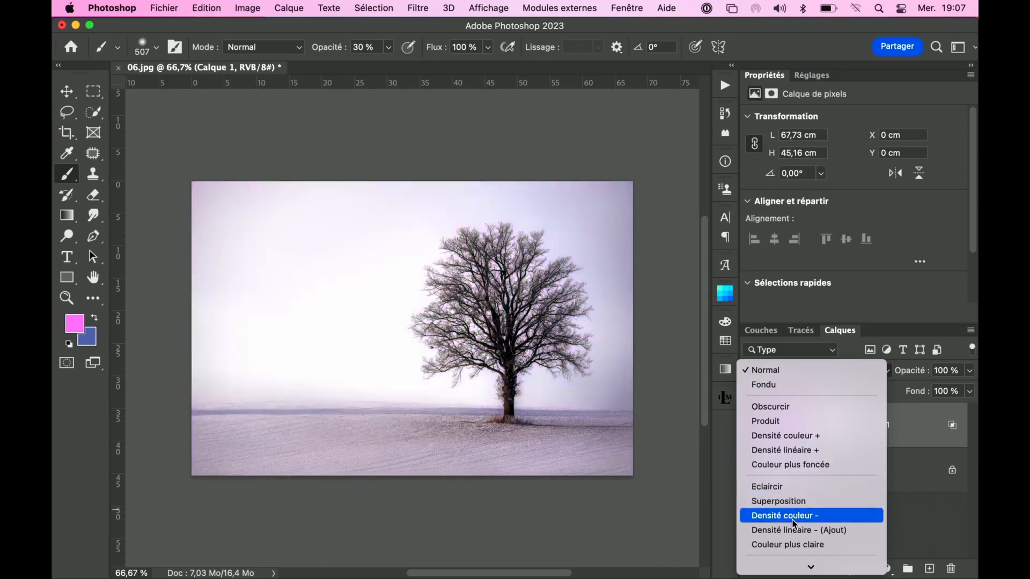
mouse_move(799, 570)
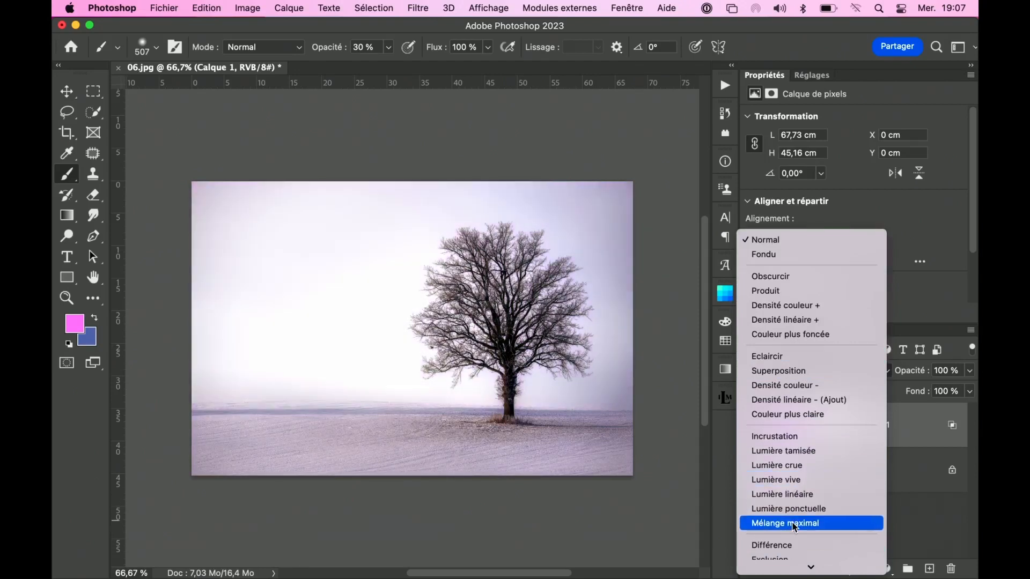
click(793, 277)
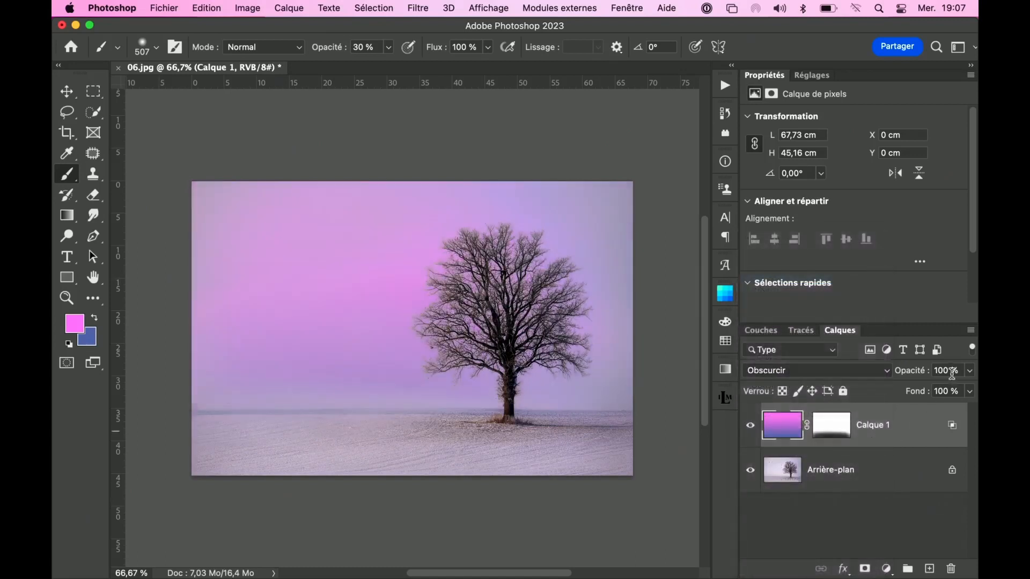
click(970, 373)
drag(968, 390, 949, 392)
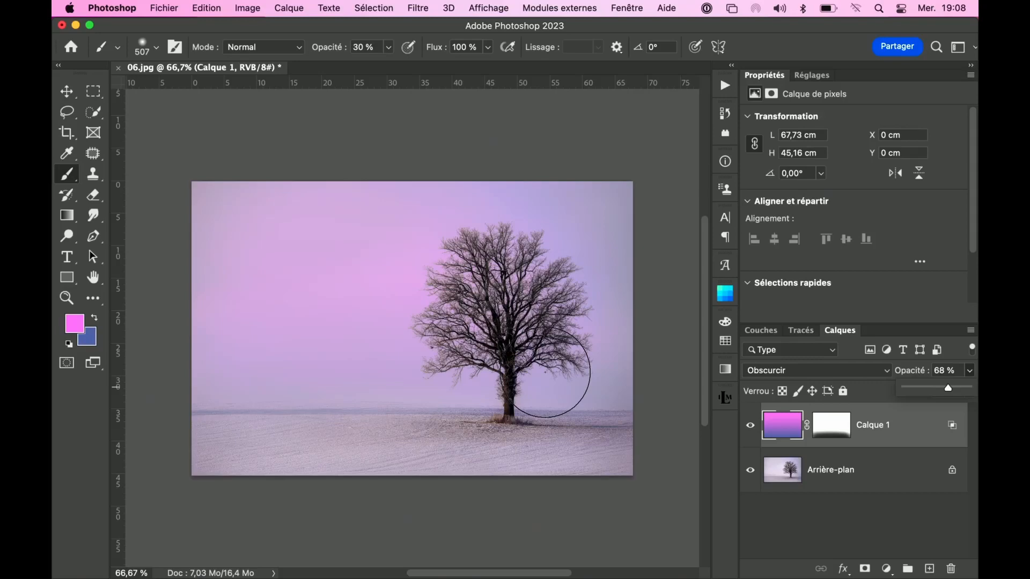
Look at the example image thumbnails in Adobe Bridge and switch back to 06.jpg in Photoshop
drag(337, 27, 333, 64)
click(333, 26)
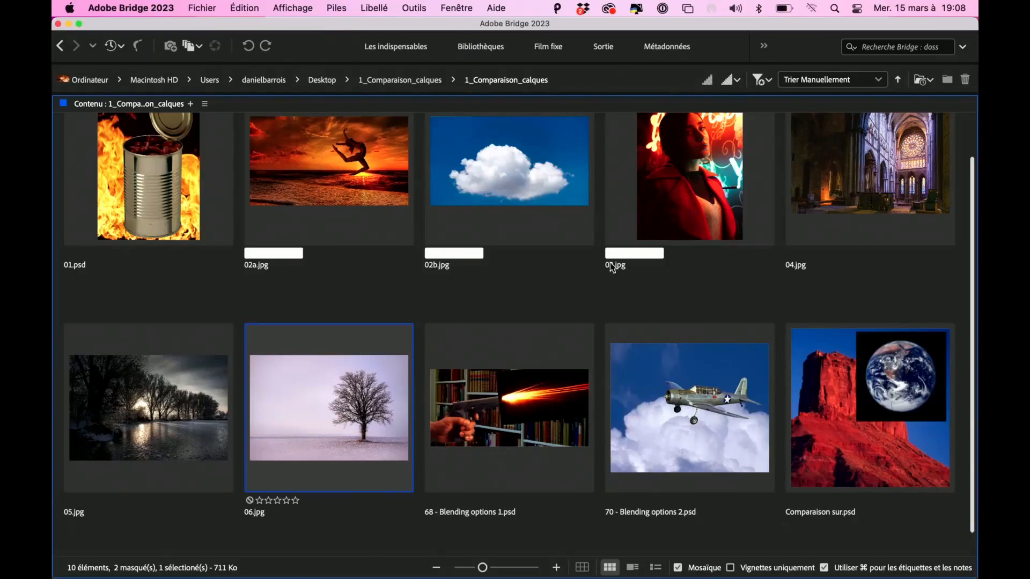
key(ctrl+Up)
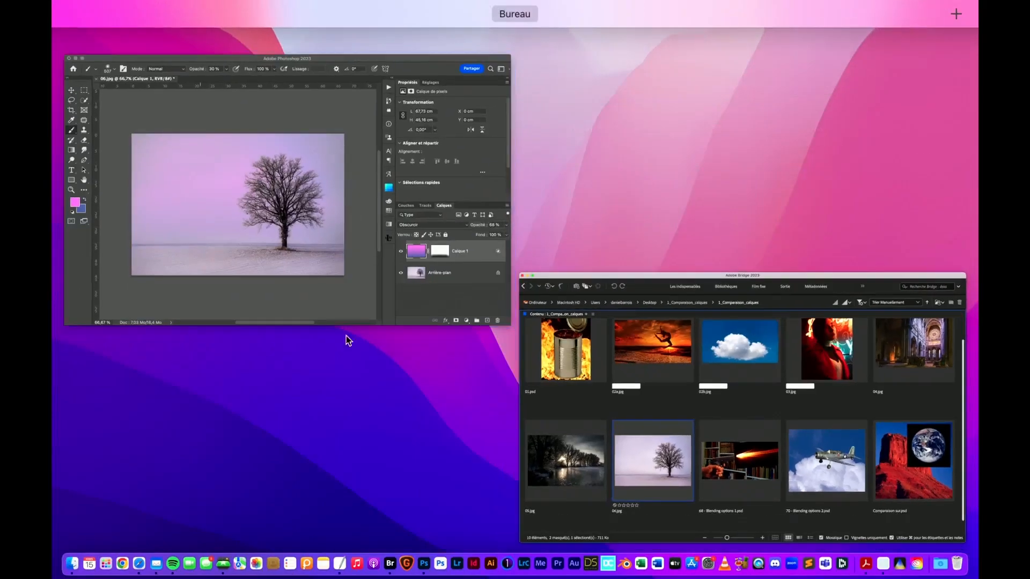
click(248, 246)
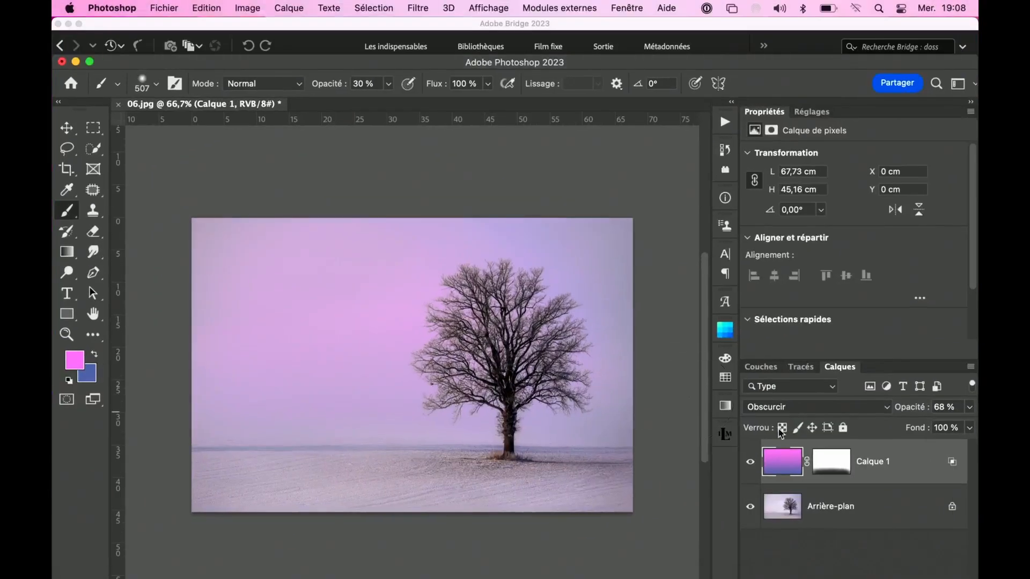
Open Calque 1's blending options and review the Comparaison sur channel choices, keeping Gris
double_click(902, 467)
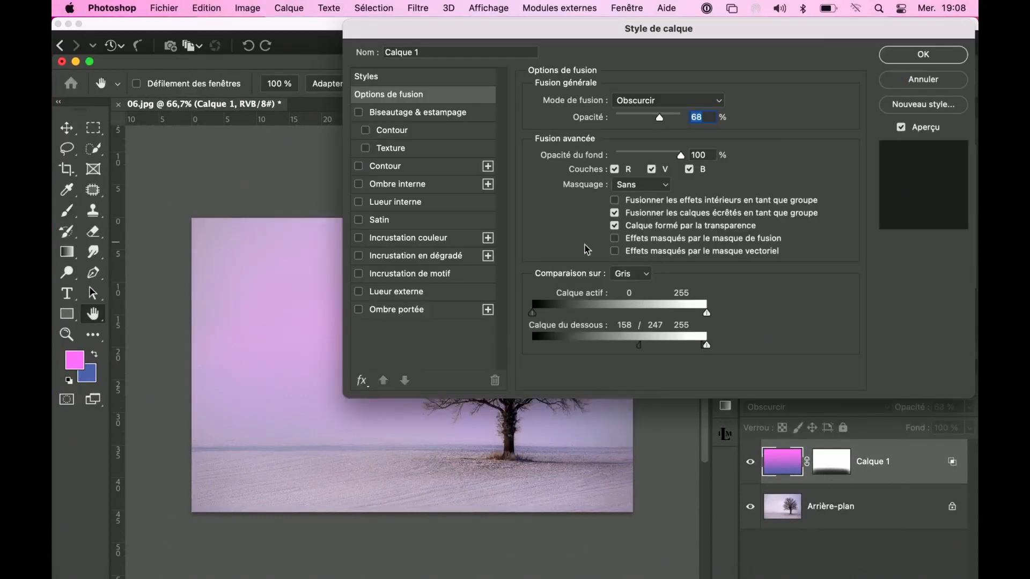
click(636, 278)
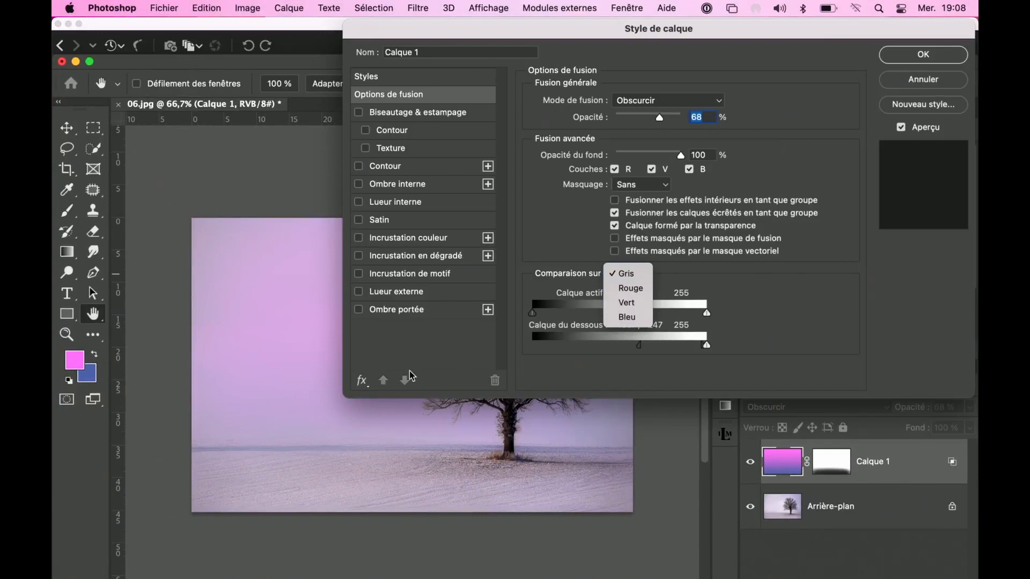
click(774, 349)
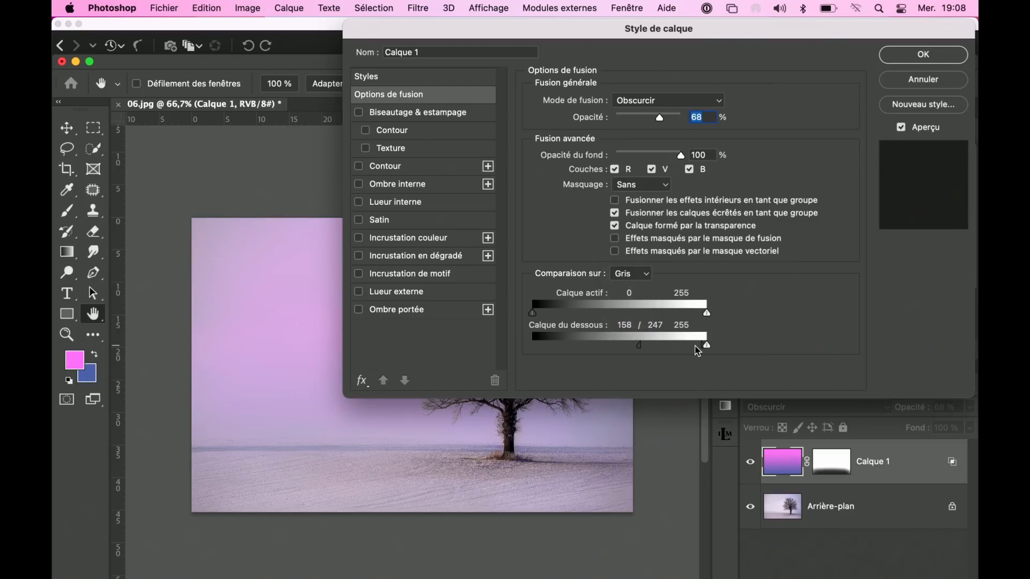